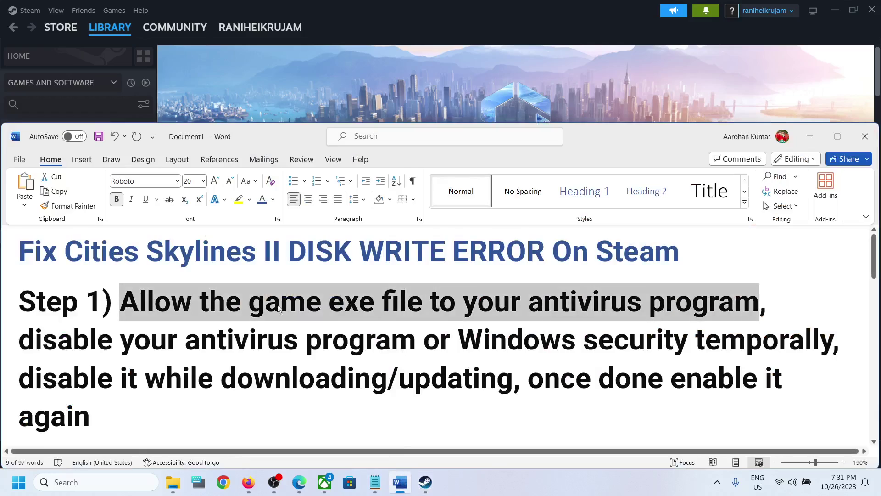
Step: Highlight the guide's phrase about allowing the game exe, then reach Settings > Privacy & security > Virus & threat protection
left_click_drag(128, 317, 684, 317)
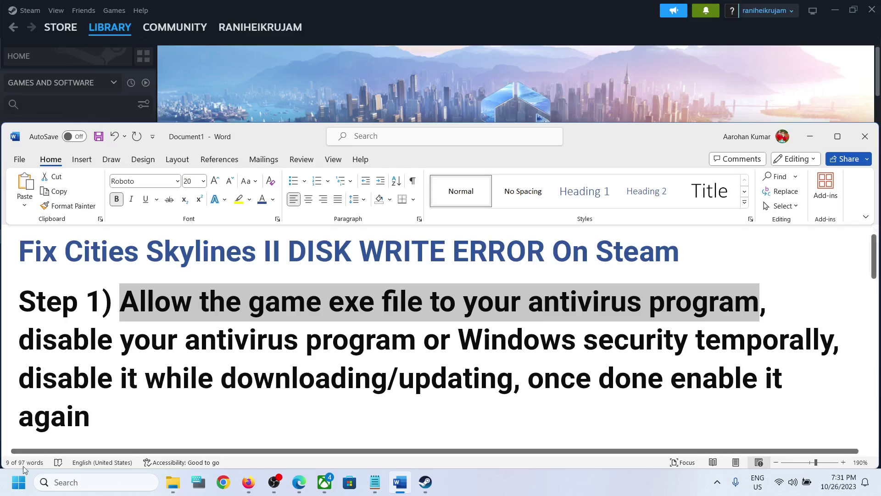
key("super")
left_click(219, 202)
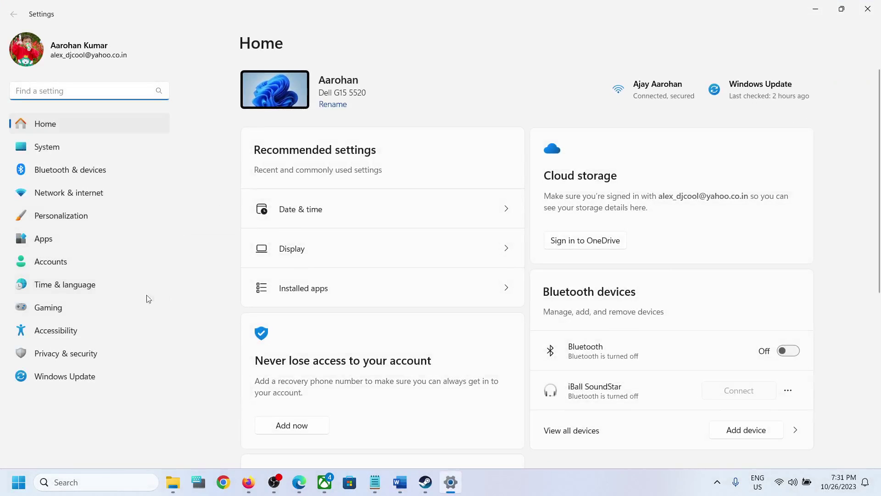
left_click(65, 352)
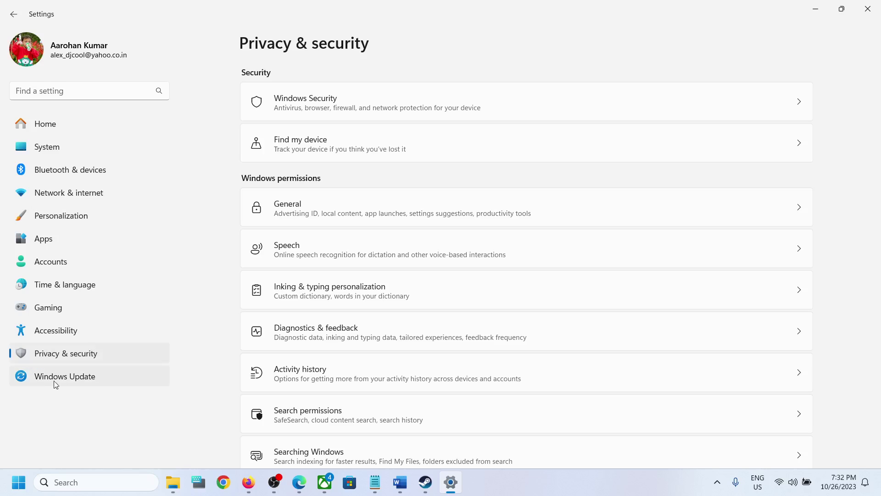
left_click(315, 111)
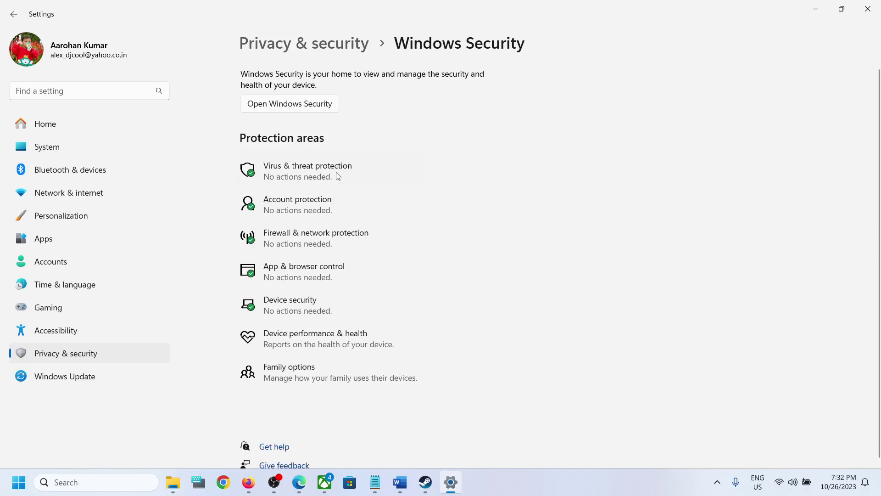
left_click(301, 181)
scroll(362, 322, "down", 3)
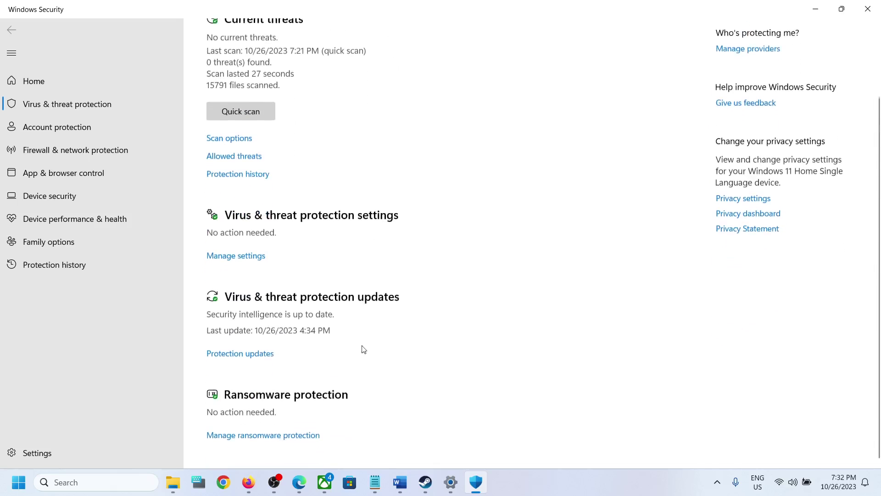
Step: Open Controlled folder access's allowed apps and start adding an app by browsing all apps
left_click(274, 434)
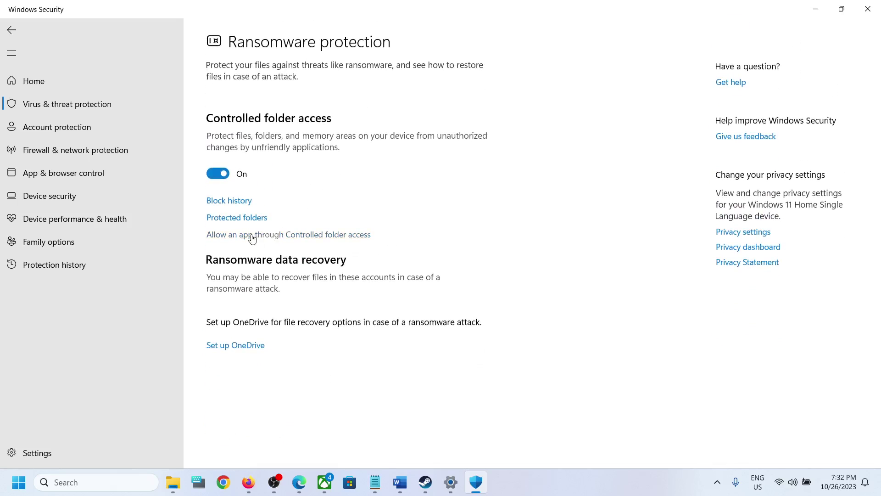
left_click(297, 236)
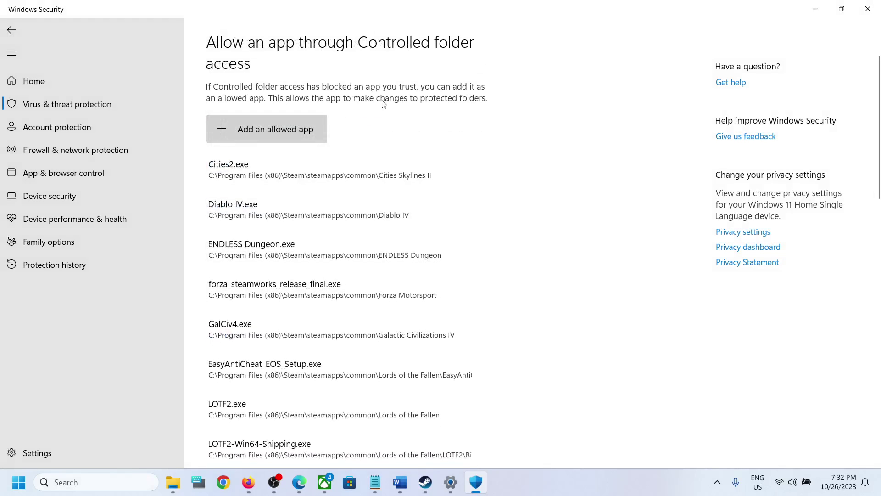
left_click(247, 134)
left_click(250, 173)
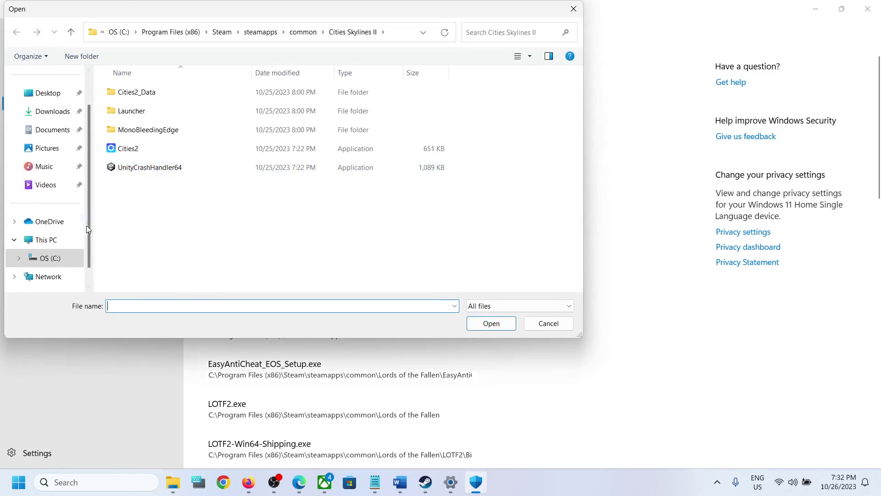
Step: Browse in the file picker to C:\Program Files (x86)\Steam
left_click(51, 257)
left_click(45, 239)
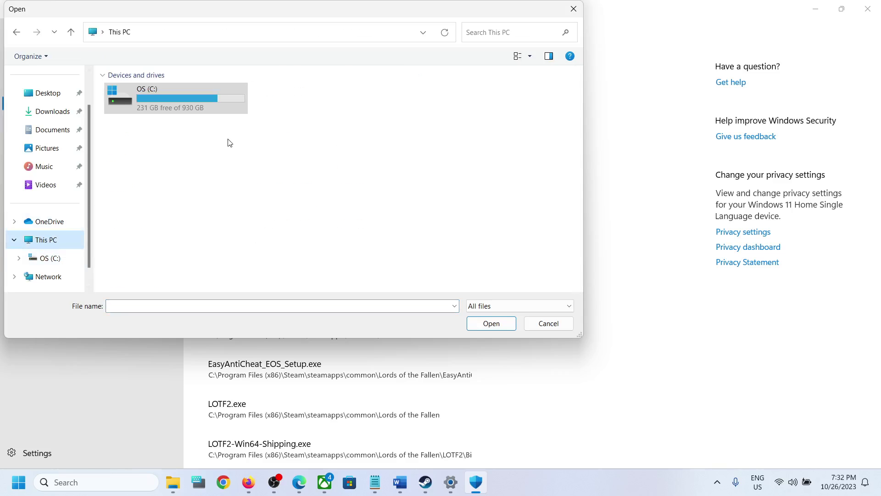
double_click(191, 109)
scroll(161, 230, "down", 2)
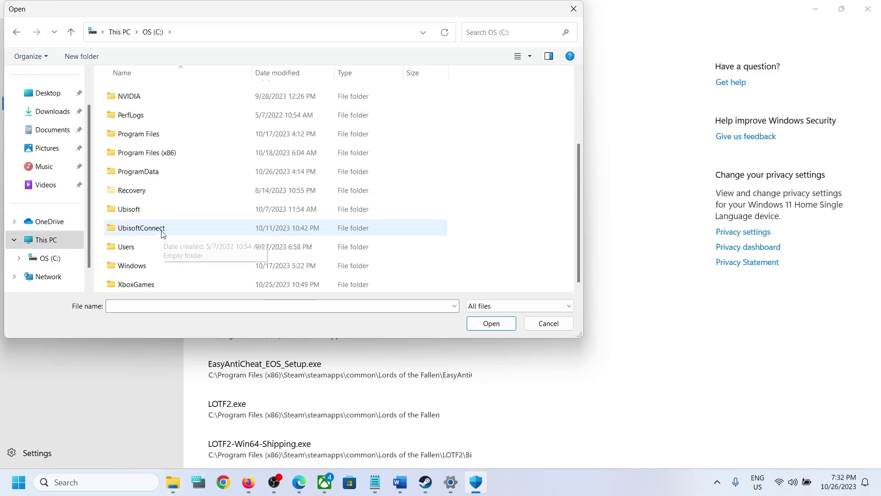
double_click(160, 151)
scroll(164, 162, "down", 4)
double_click(129, 186)
Step: Go into steamapps\common\Cities Skylines II and add Cities2.exe as an allowed app
scroll(157, 190, "down", 4)
double_click(134, 171)
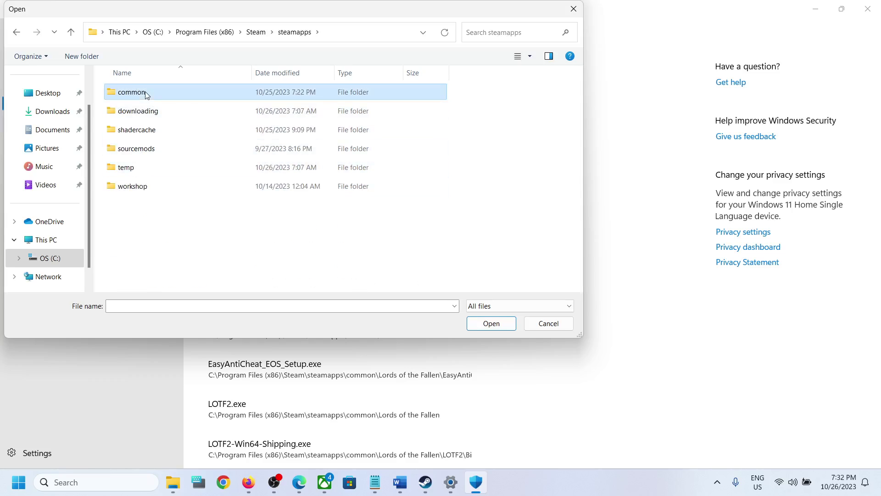
double_click(143, 92)
double_click(146, 93)
left_click(130, 150)
left_click(492, 324)
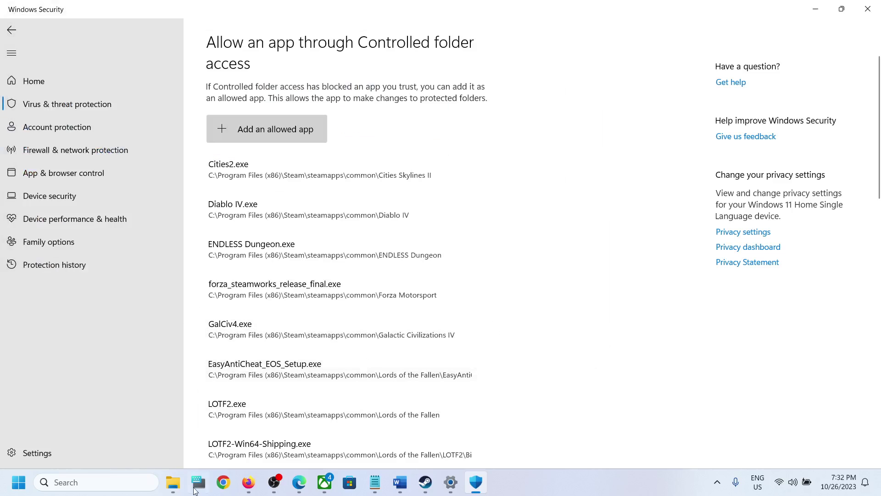
Step: Find Control Panel through a 'control' search and reach Windows Defender Firewall's allowed-apps list under System and Security
left_click(118, 476)
type("ci")
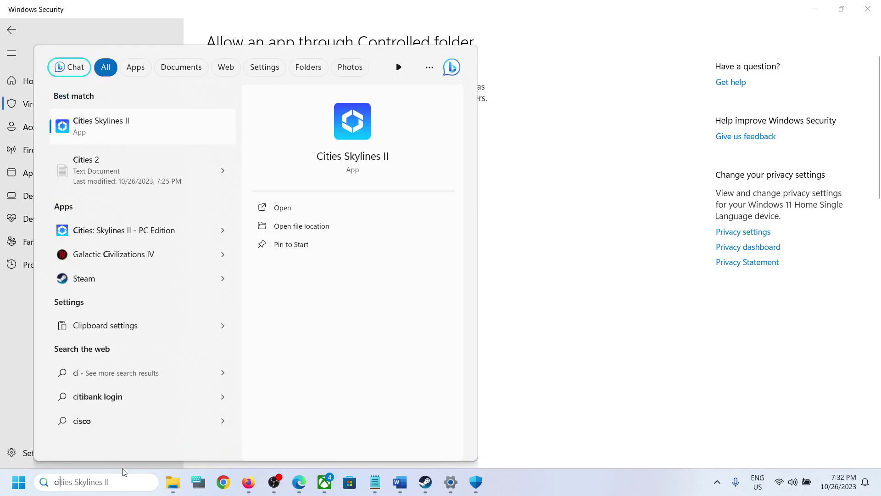
key("BackSpace")
type("ontr")
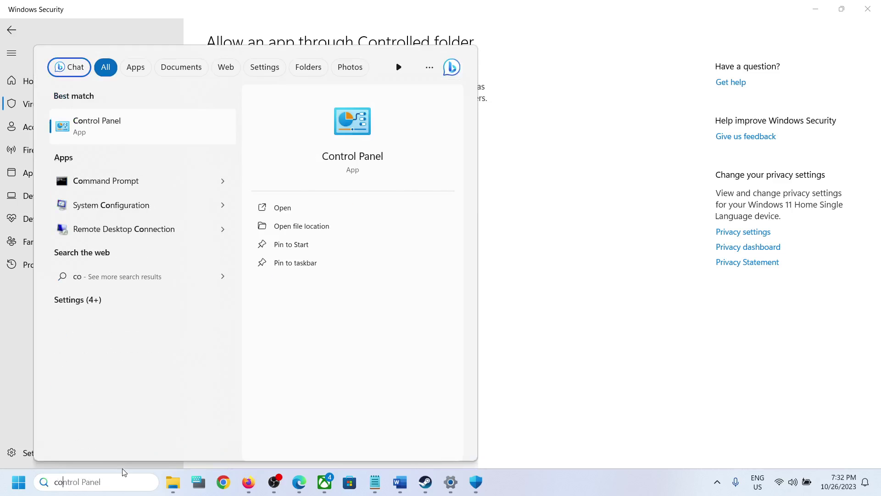
type("ol")
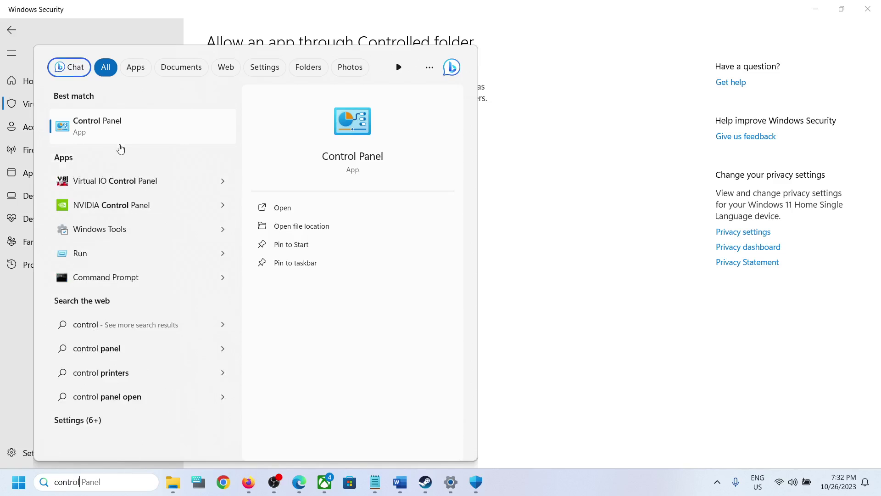
left_click(117, 133)
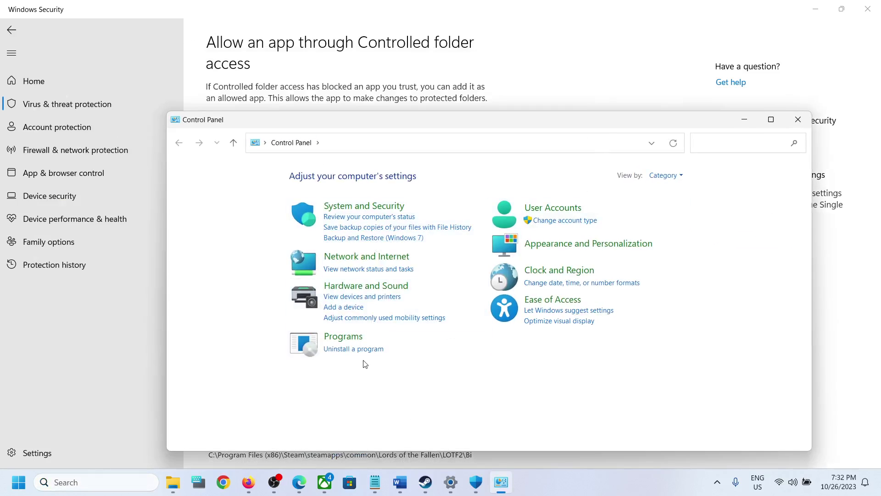
left_click(370, 205)
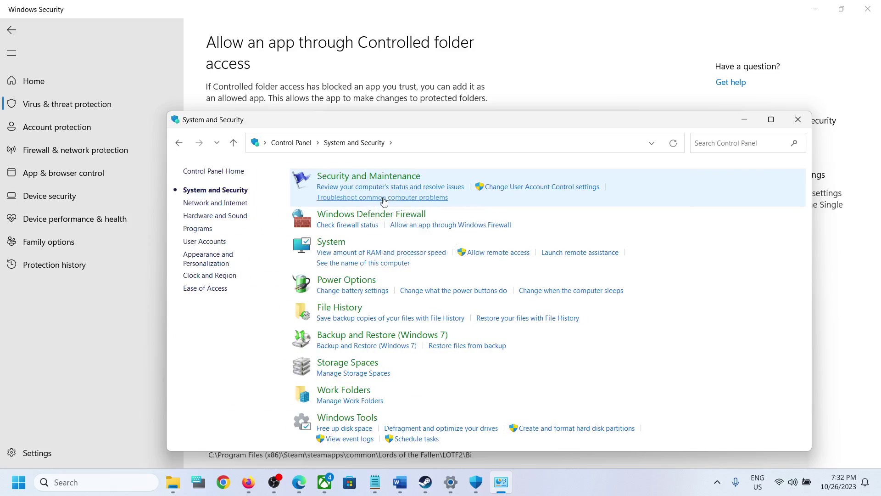
left_click(391, 216)
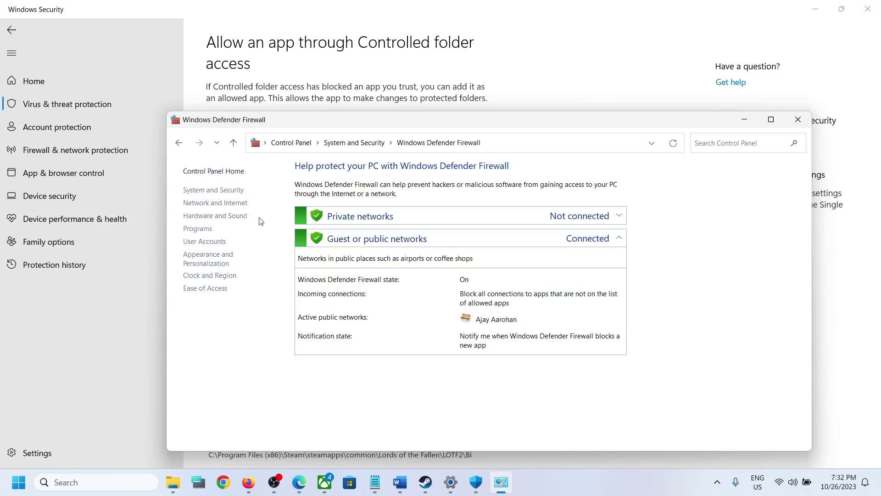
left_click(237, 204)
Step: Try adding Cities2.exe to the firewall's allowed apps, dismissing the already-in-list error
left_click(771, 120)
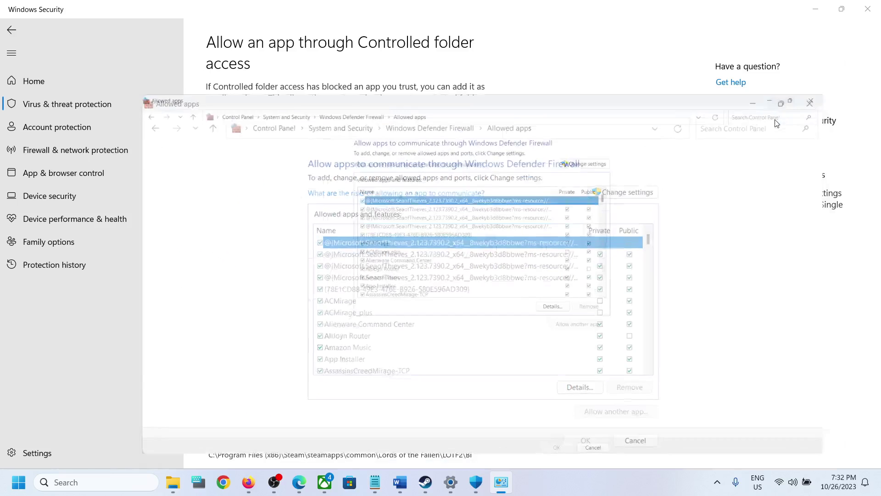
left_click(595, 92)
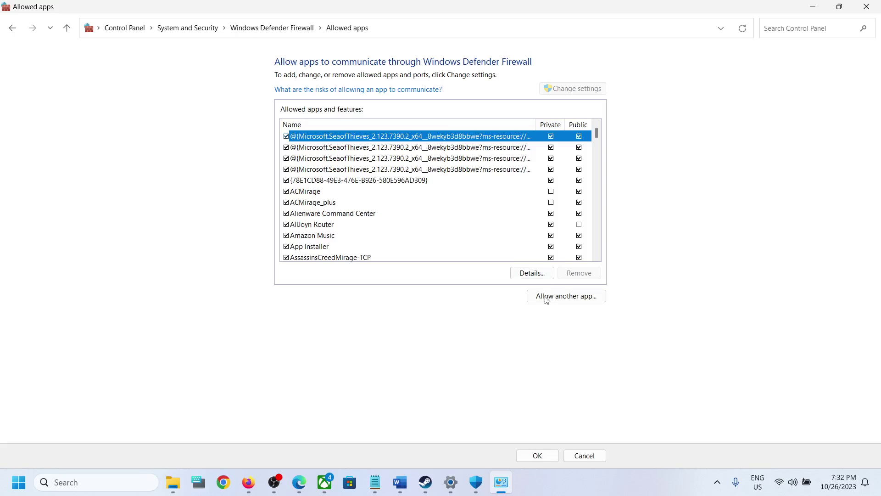
left_click(547, 297)
left_click(521, 296)
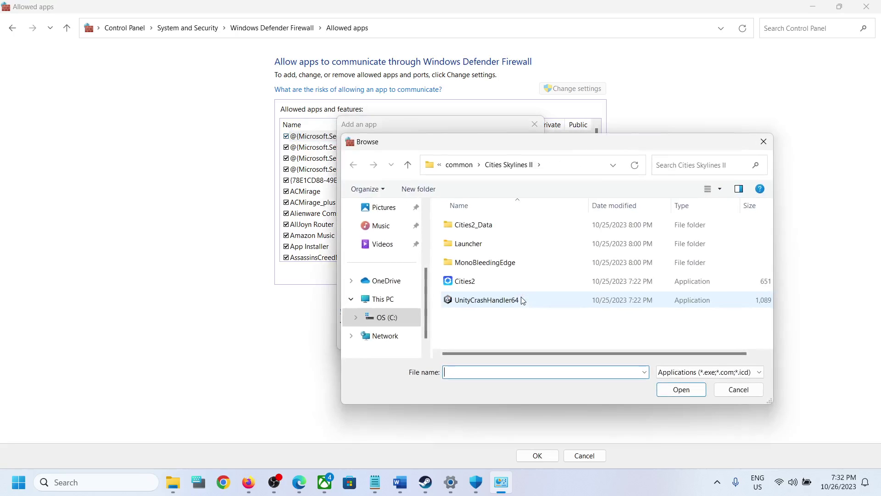
left_click(464, 282)
left_click(683, 393)
left_click(475, 344)
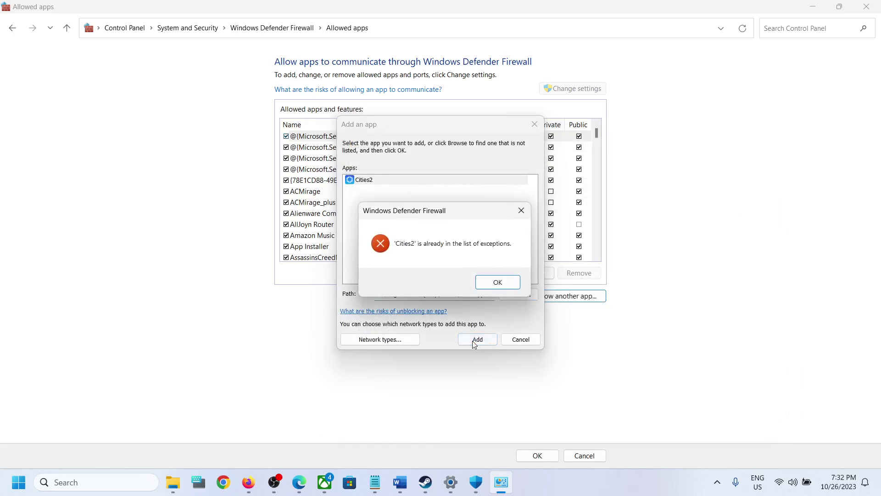
left_click(515, 287)
left_click(520, 339)
Step: Select the Cities: Skylines II firewall entry, save with OK, and close the firewall and Windows Security windows
scroll(341, 223, "down", 3)
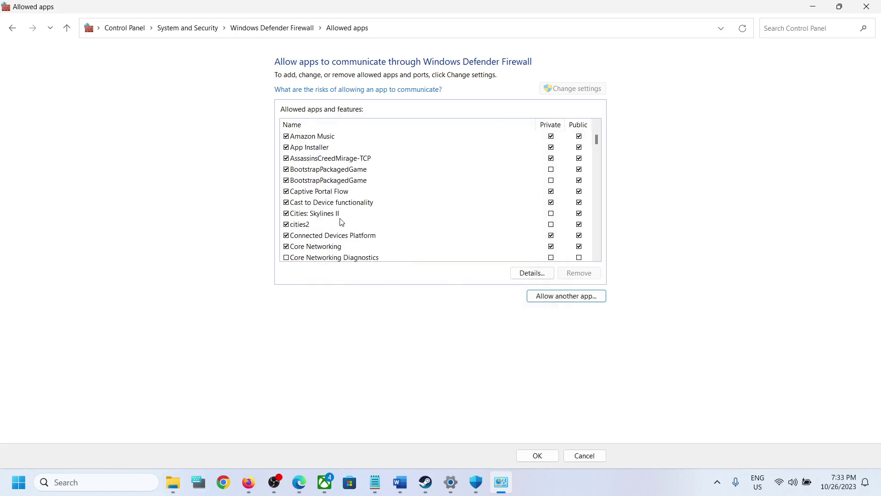
left_click(390, 218)
left_click(547, 459)
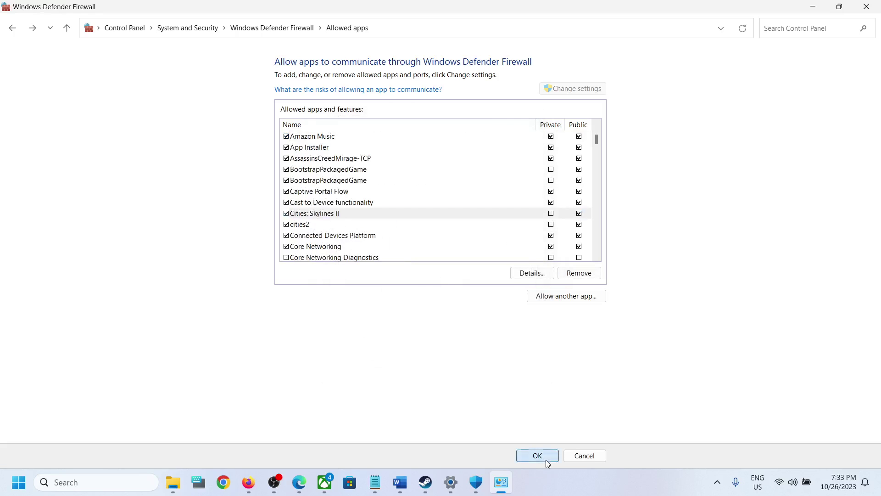
left_click(870, 11)
left_click(869, 10)
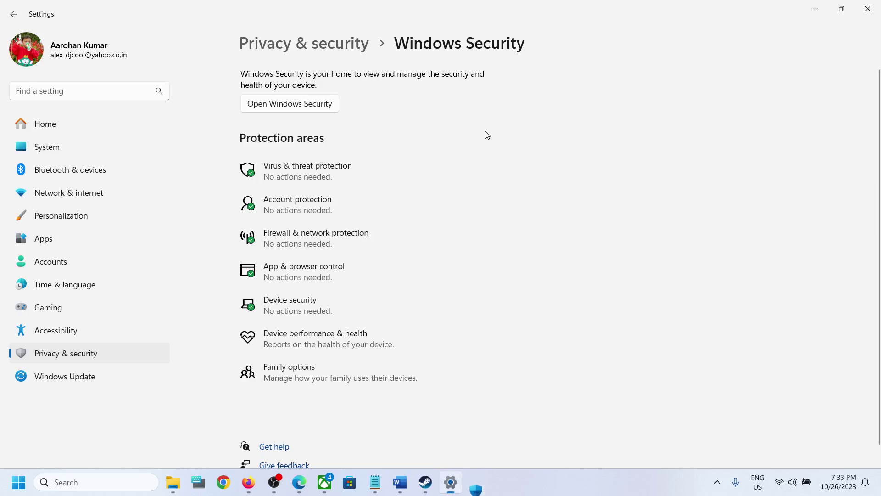
Step: Close Settings and highlight Step 1's advice to temporarily disable Windows security, then re-enable it
left_click(870, 9)
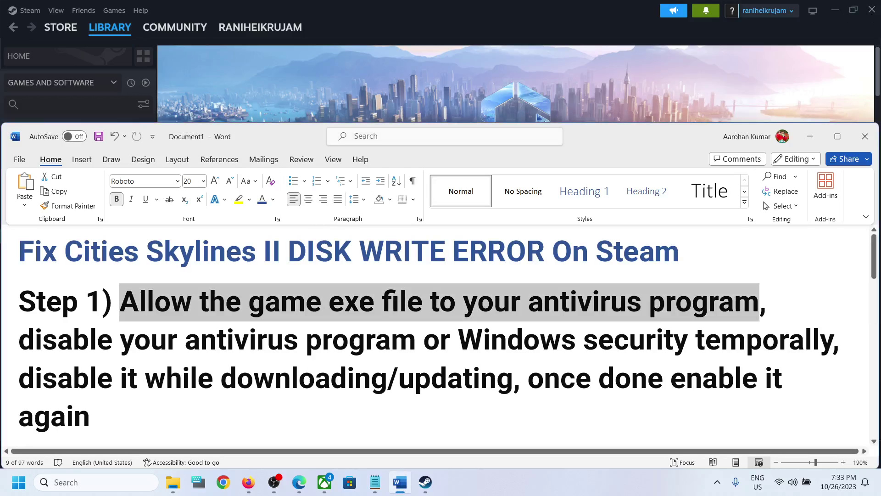
left_click(116, 355)
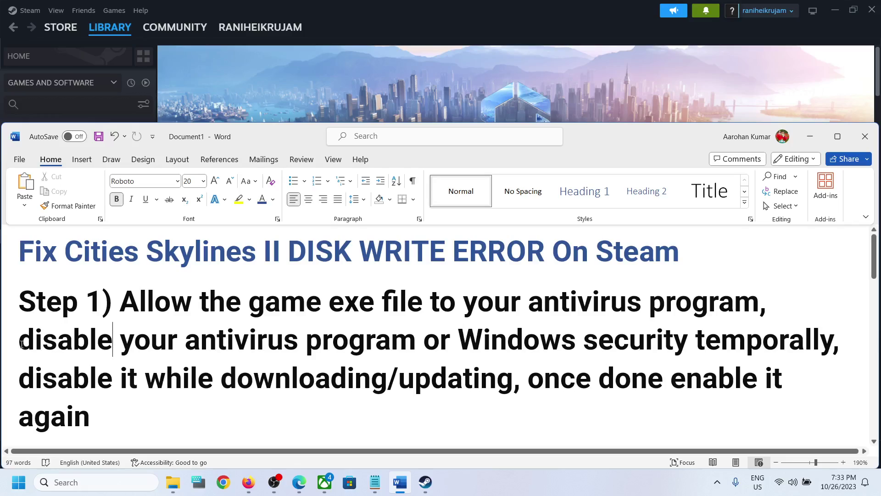
left_click_drag(43, 347, 831, 342)
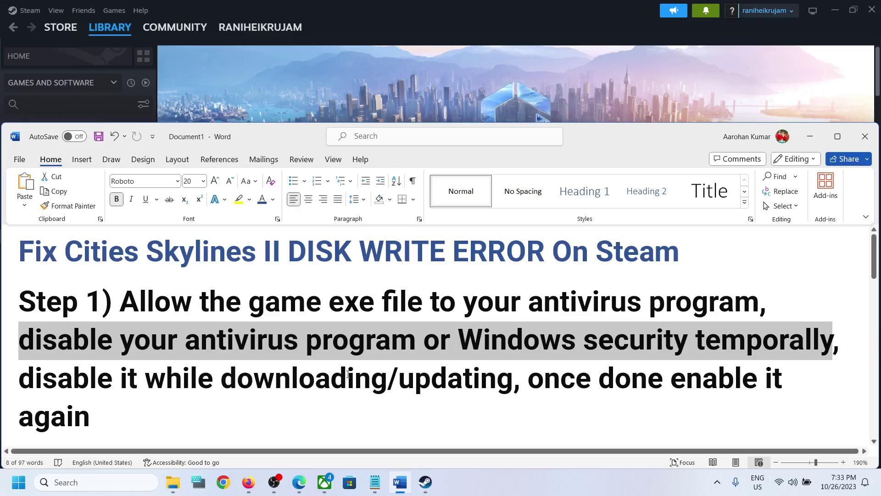
left_click(454, 373)
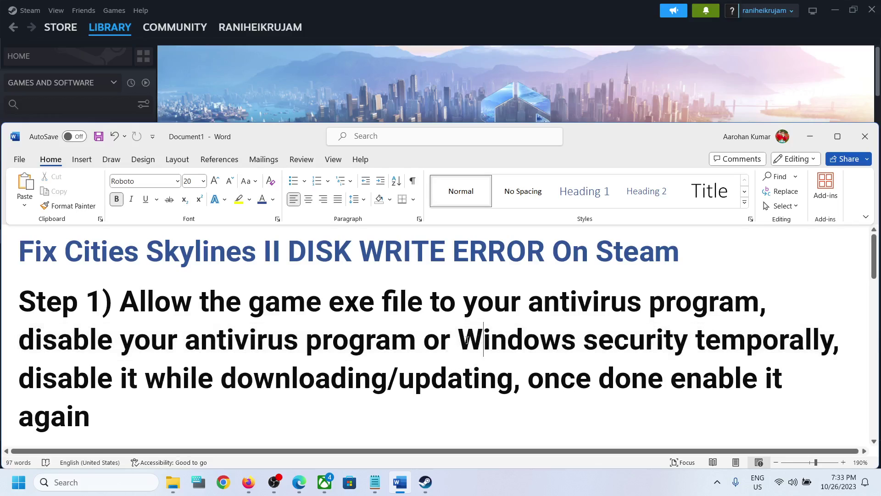
left_click_drag(459, 341, 694, 342)
left_click_drag(20, 342, 782, 344)
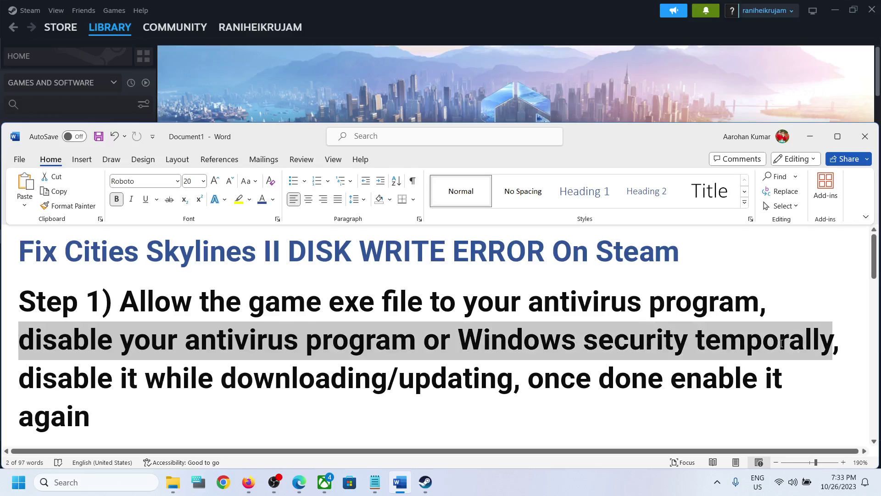
left_click_drag(531, 379, 92, 412)
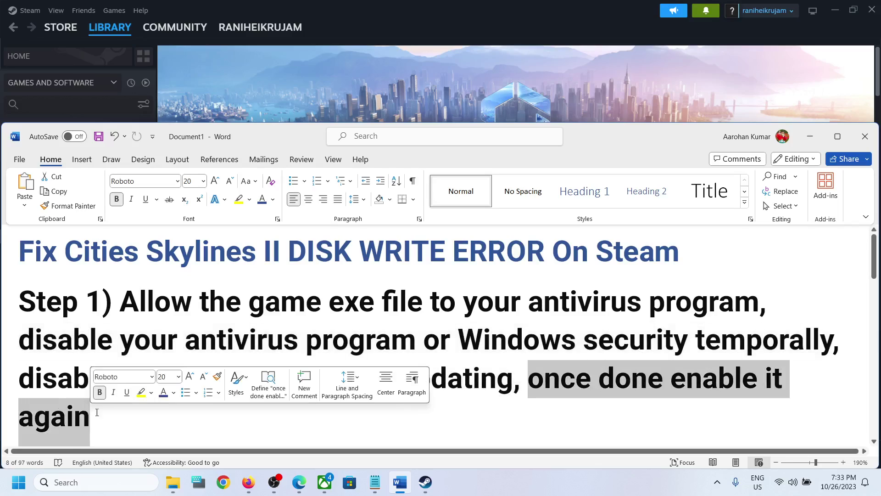
left_click_drag(648, 379, 748, 400)
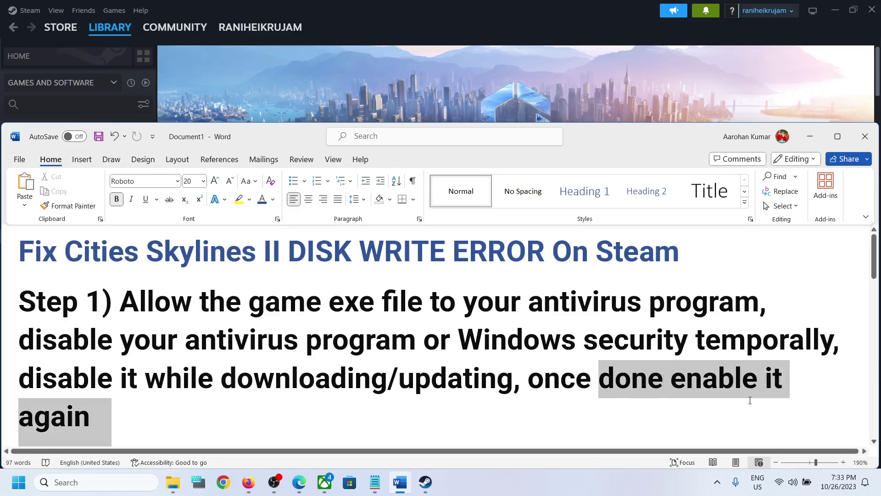
left_click(472, 385)
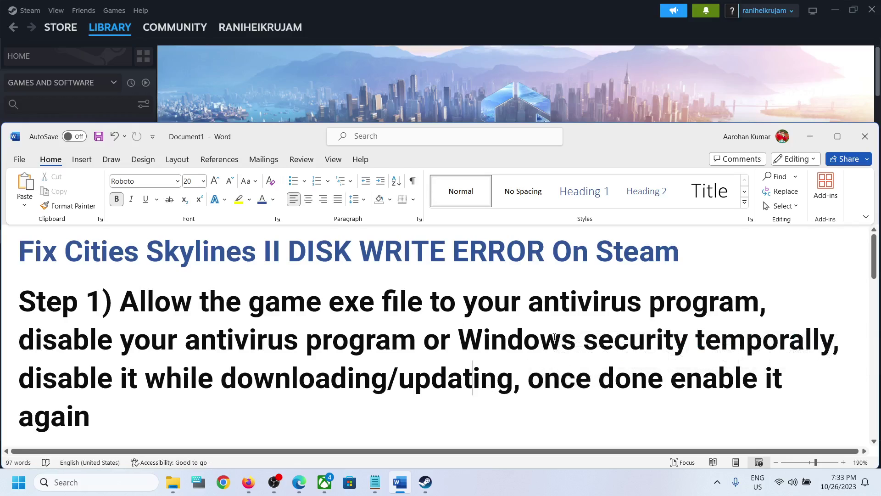
Step: Highlight 'your antivirus program', 'Windows security' and Step 2's 'Run Steam as an administrator', then go to Steam
left_click_drag(556, 298, 758, 301)
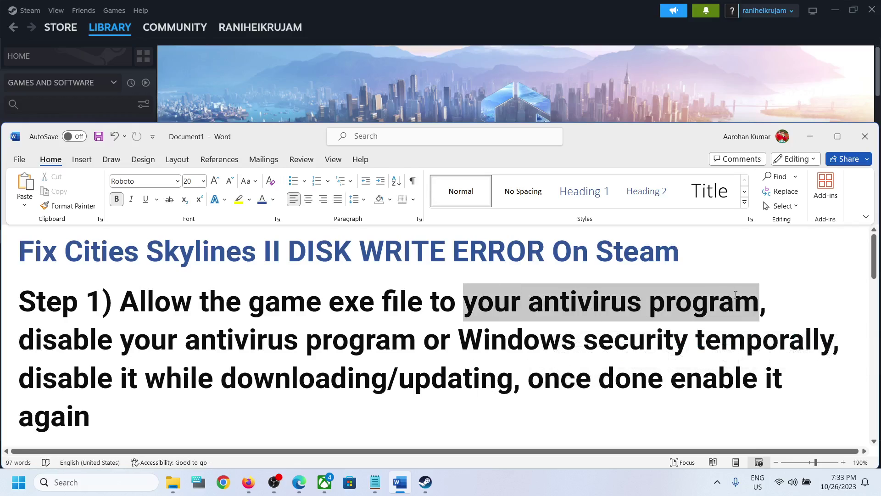
left_click_drag(458, 340, 663, 354)
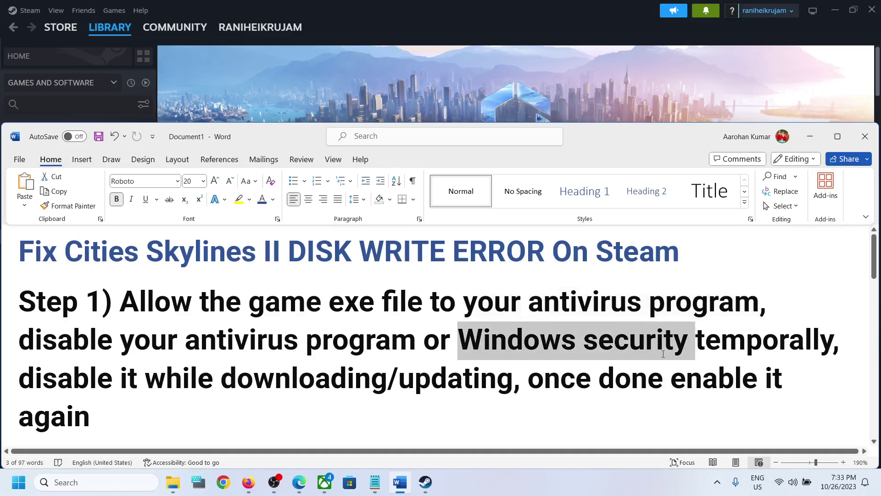
scroll(227, 360, "down", 5)
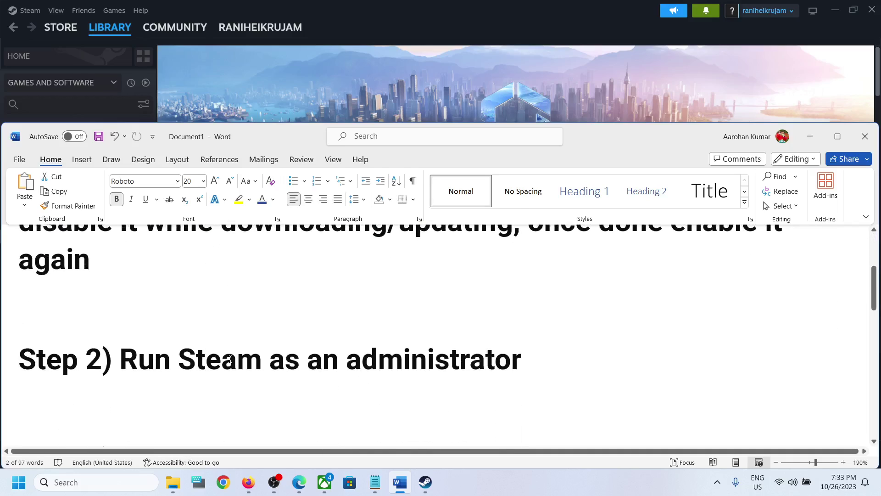
left_click_drag(138, 358, 522, 362)
left_click(447, 27)
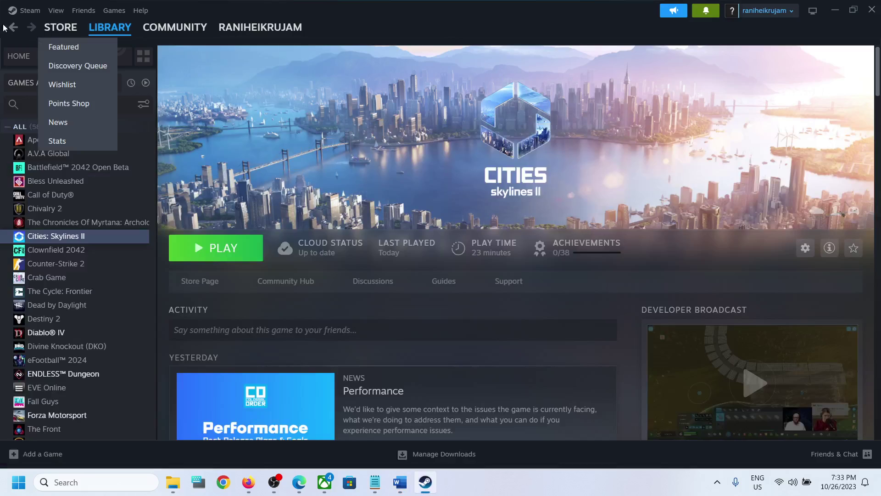
Step: Search Windows for 'steam' and show the Steam result's Run as administrator option, then return to Word
left_click(28, 10)
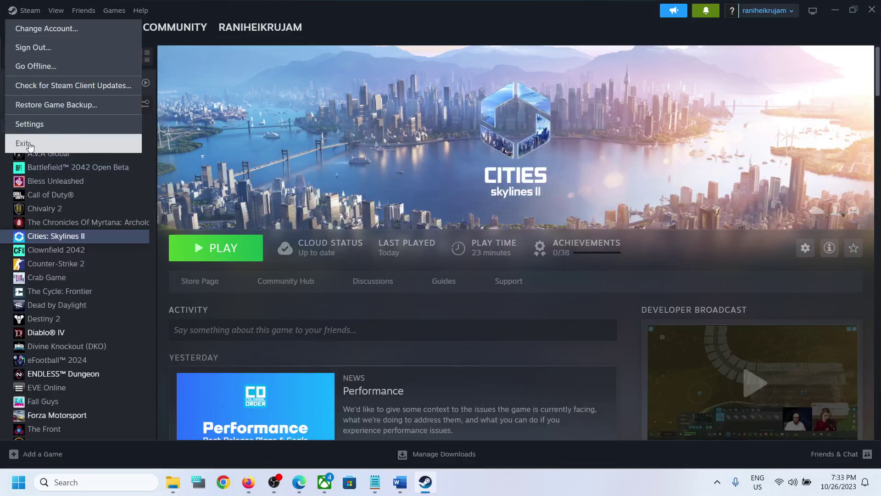
left_click(68, 482)
type("steam")
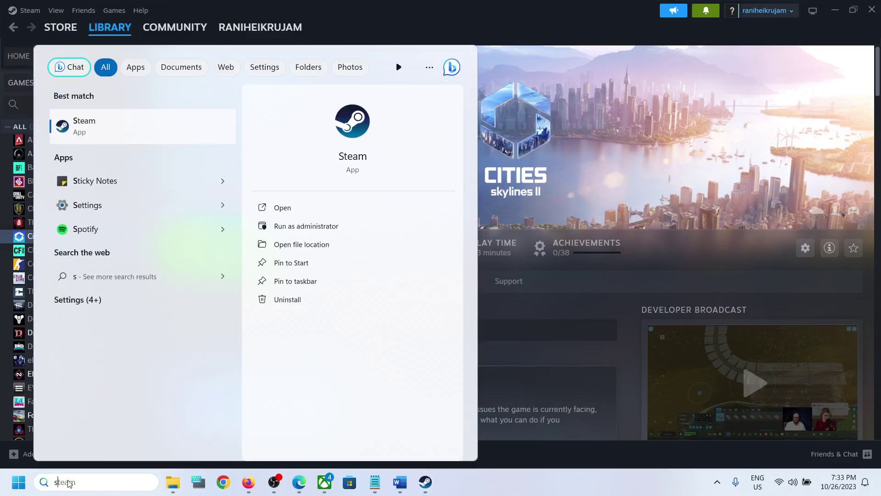
right_click(109, 130)
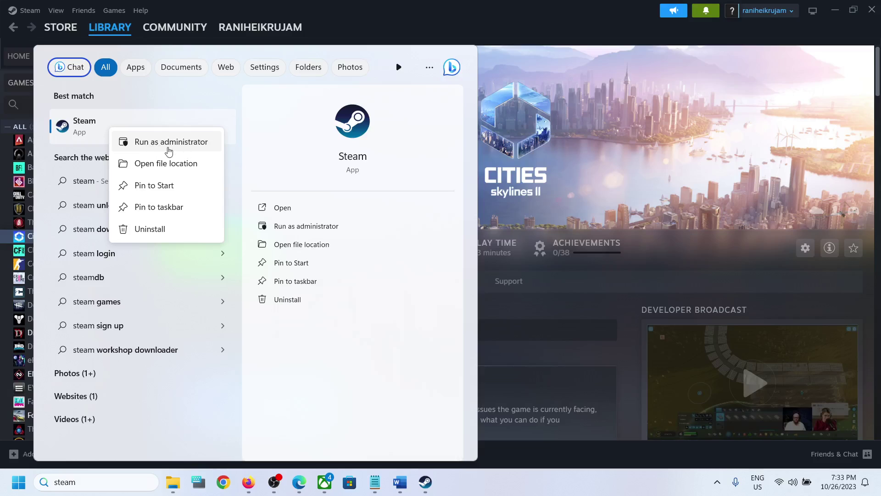
left_click(172, 145)
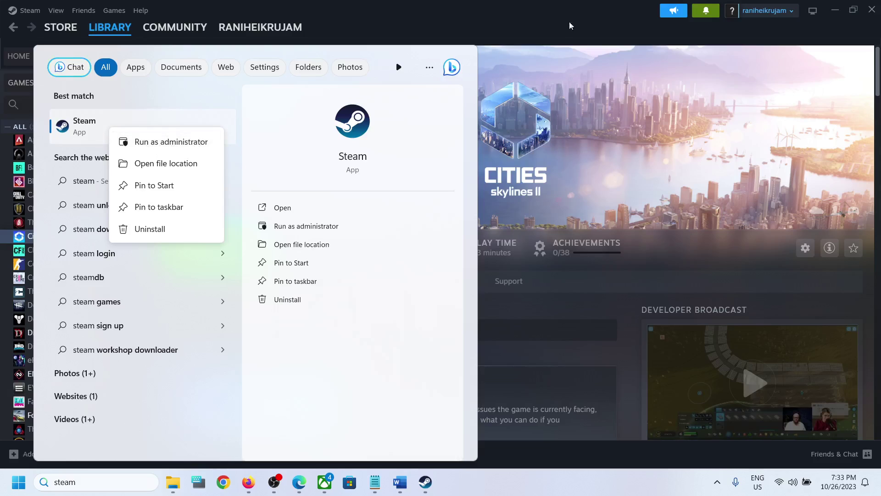
left_click(406, 486)
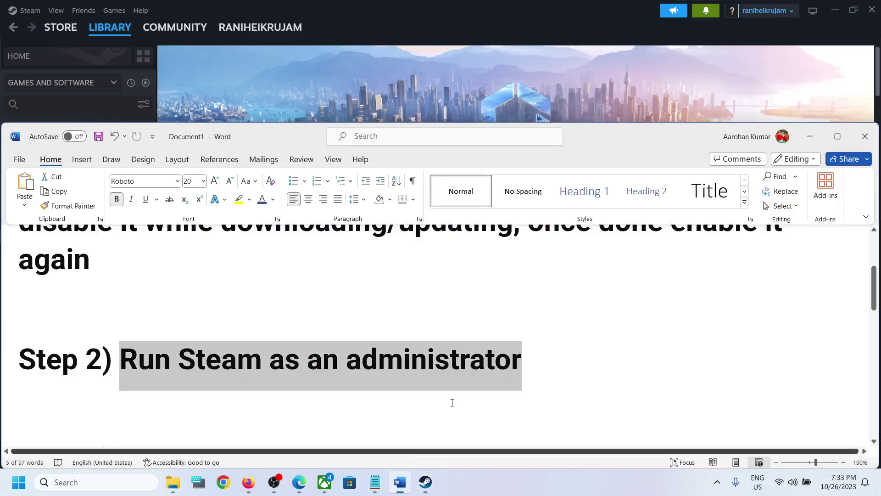
Step: Select Step 3's read-only text in the guide, then search Windows for 'steam'
scroll(326, 373, "down", 5)
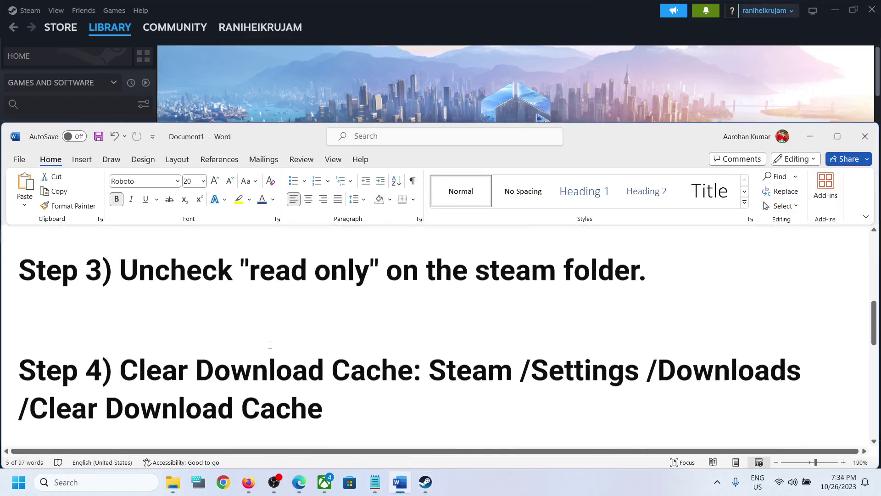
scroll(323, 319, "up", 2)
left_click_drag(250, 355, 597, 355)
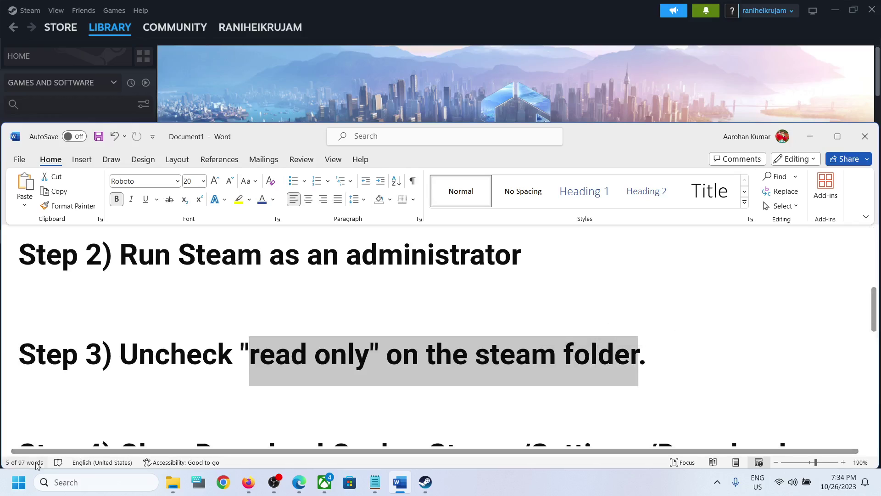
left_click(79, 486)
type("steam")
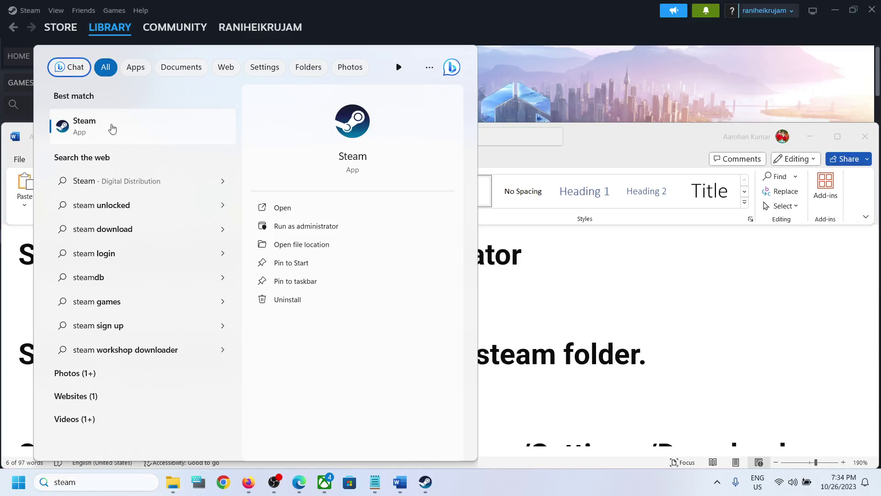
Step: Open the Steam app's file location, then the shortcut's actual installation folder
right_click(112, 128)
left_click(190, 162)
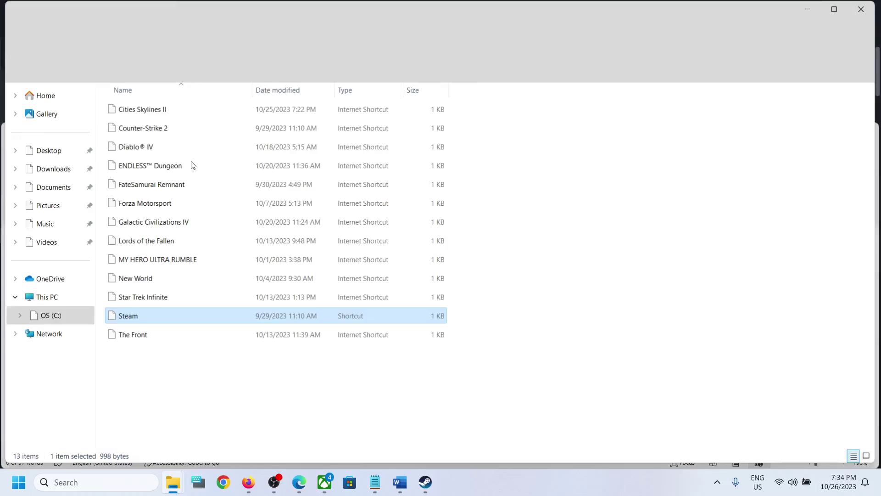
right_click(127, 318)
left_click(176, 189)
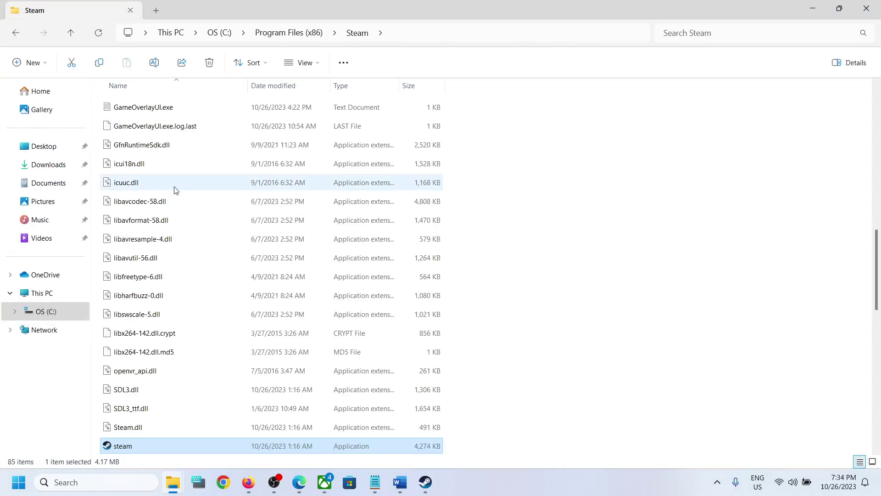
Step: Go up to Program Files (x86) to locate the Steam folder, briefly checking the guide
scroll(196, 359, "down", 2)
scroll(198, 358, "up", 2)
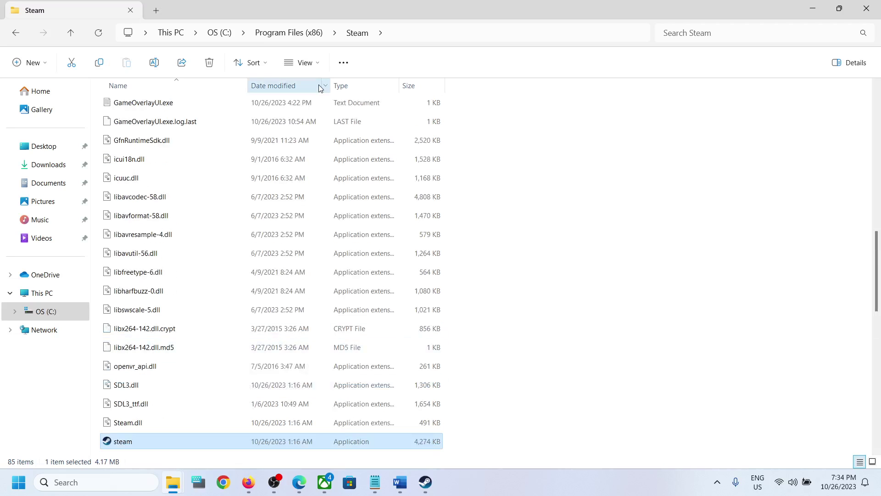
left_click(355, 38)
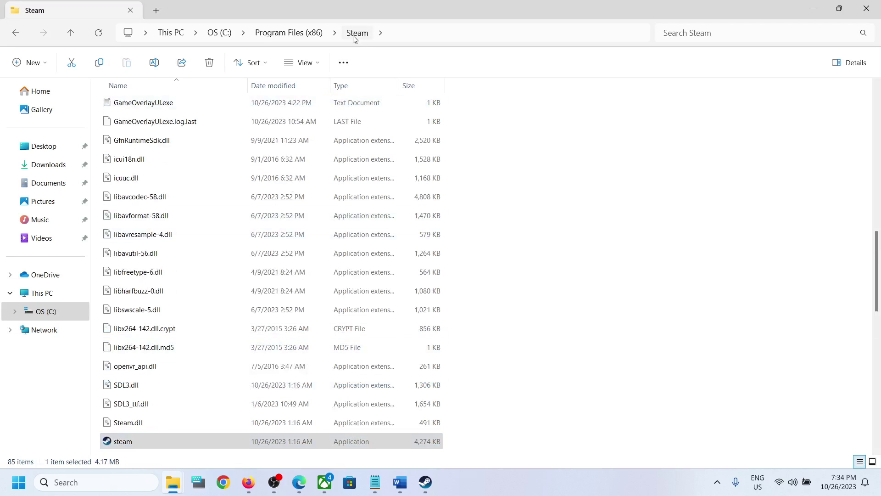
left_click(275, 33)
scroll(167, 407, "down", 1)
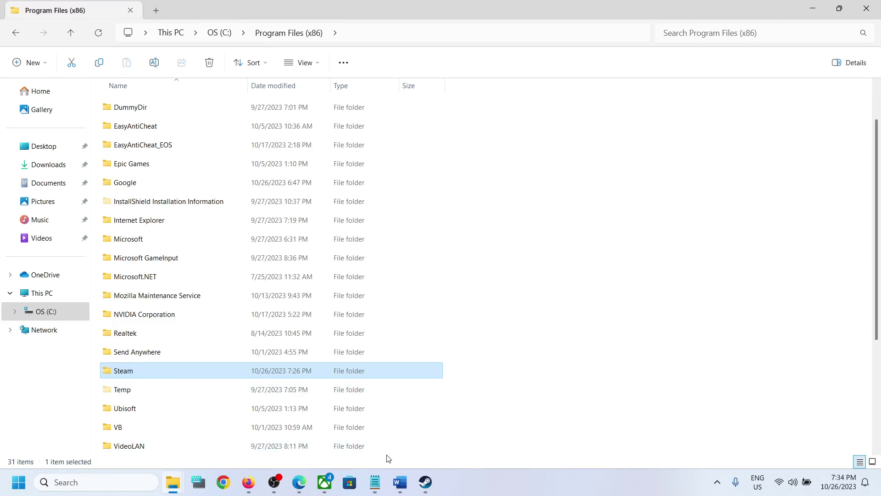
left_click(400, 482)
left_click(400, 482)
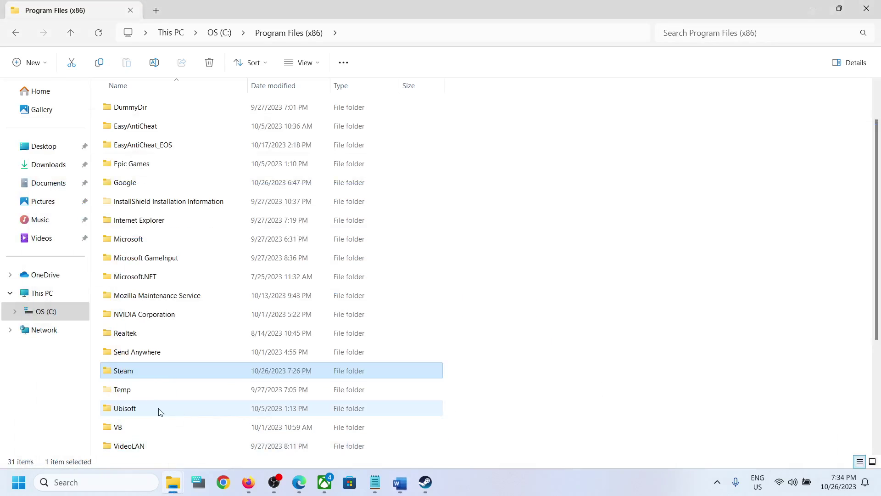
Step: Open the Steam folder's Properties and highlight 'Uncheck' in the guide's Step 3
right_click(139, 376)
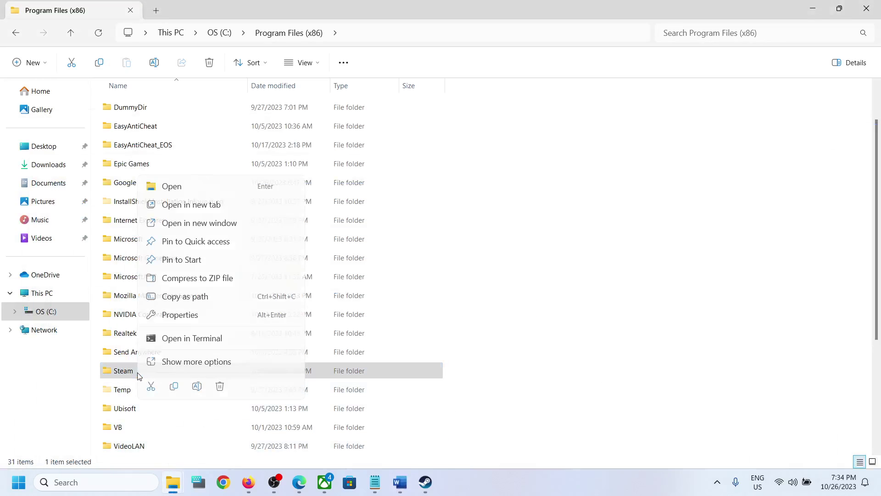
left_click(190, 320)
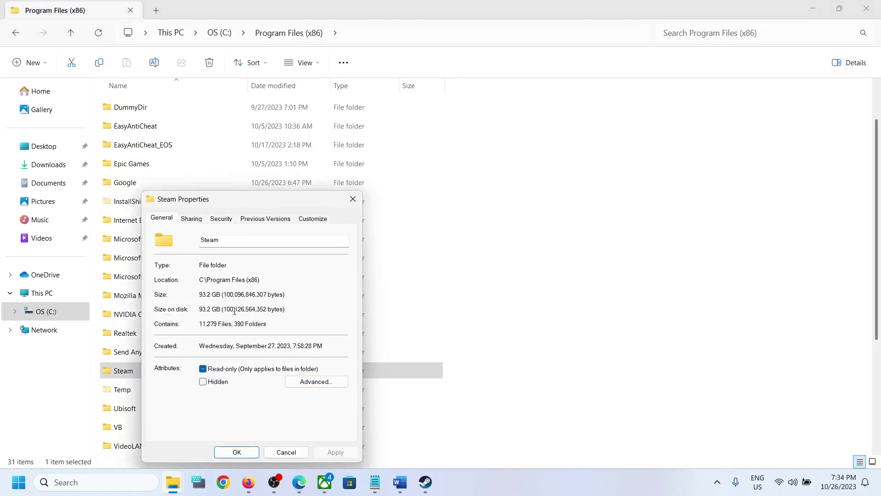
left_click(398, 484)
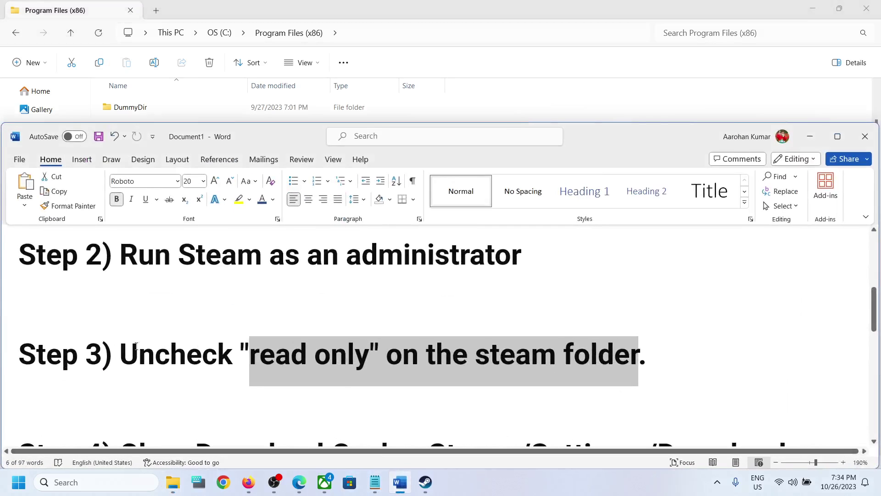
left_click_drag(120, 362, 260, 363)
left_click(810, 136)
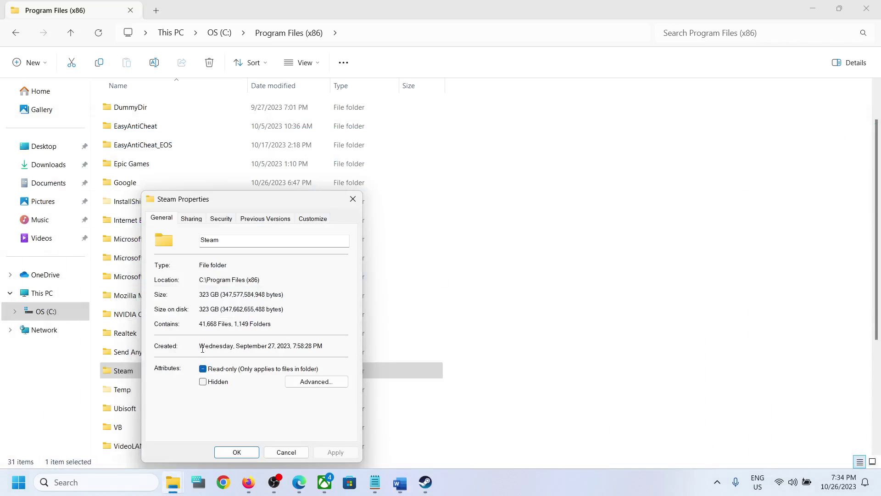
Step: Untick Read-only, apply it to the folder, subfolders and files, then bring Steam forward
left_click(203, 369)
left_click(335, 452)
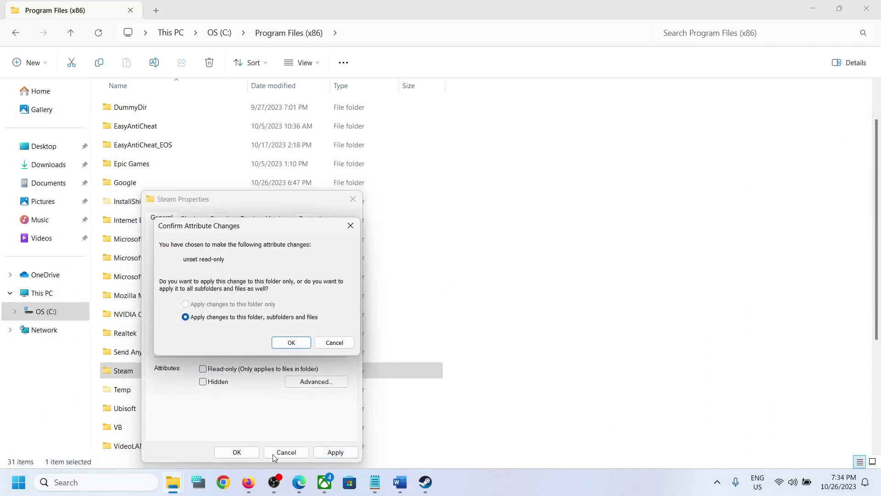
left_click(283, 345)
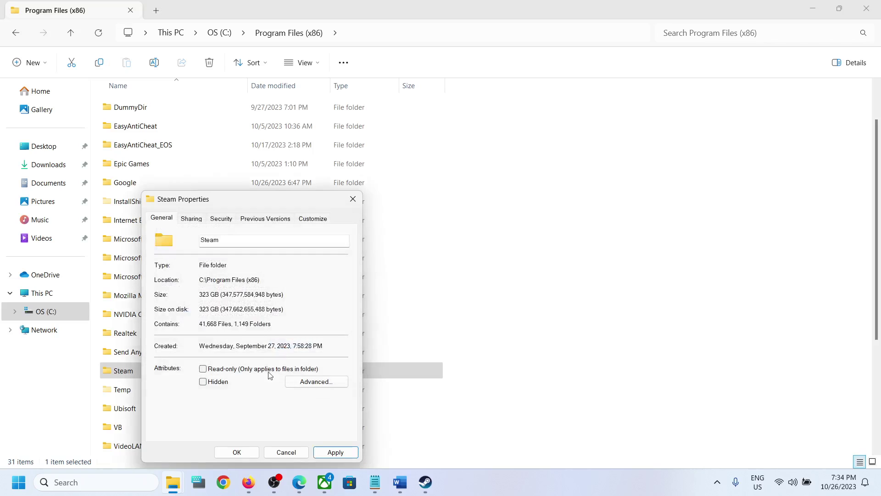
left_click(237, 454)
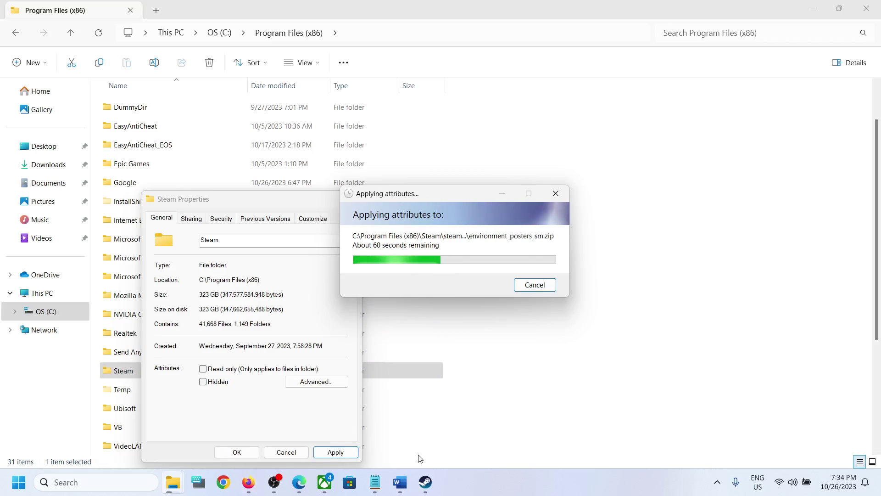
left_click(425, 482)
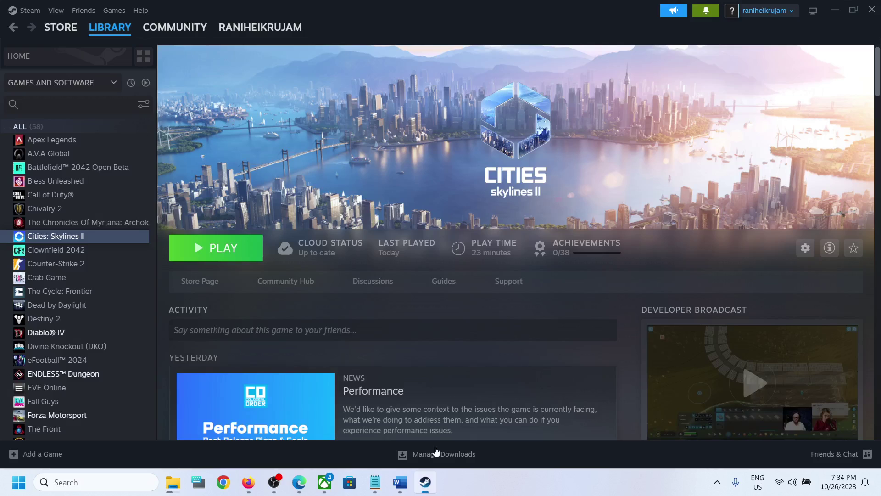
Step: Highlight 'Clear Download Cache' in the guide's Step 4, then return to Steam
left_click(400, 482)
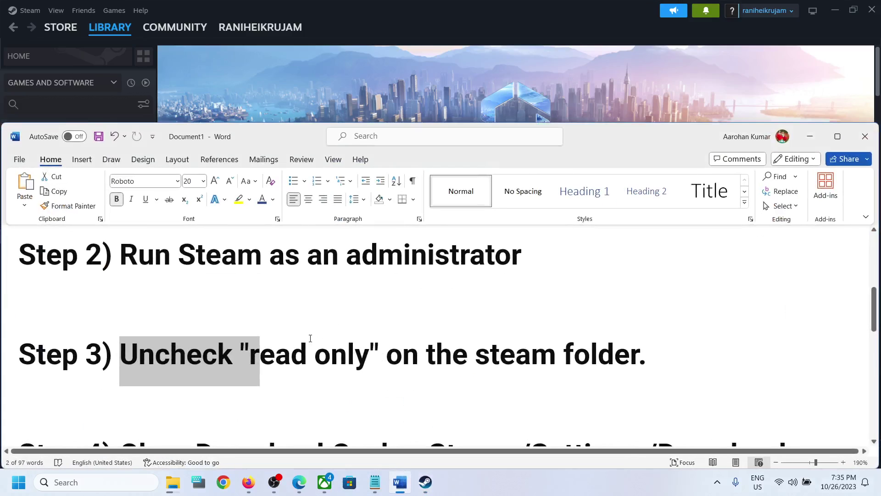
scroll(310, 338, "down", 3)
scroll(134, 362, "up", 1)
left_click_drag(133, 344, 413, 351)
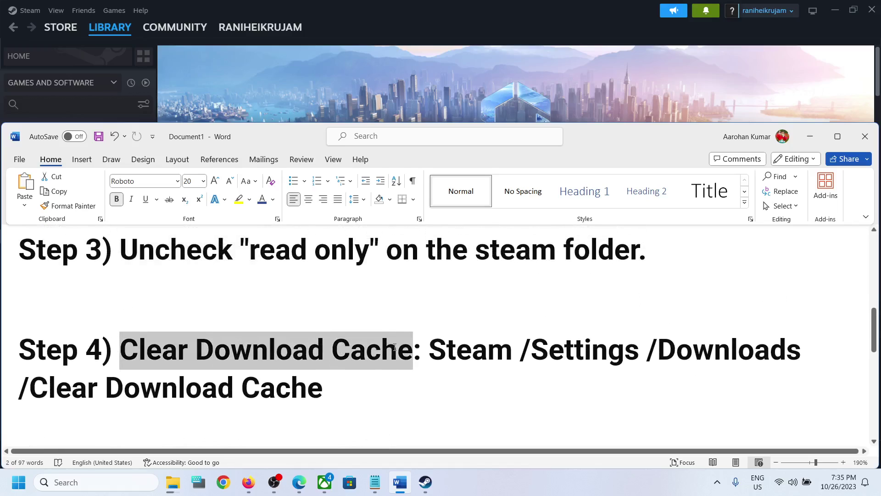
left_click(335, 45)
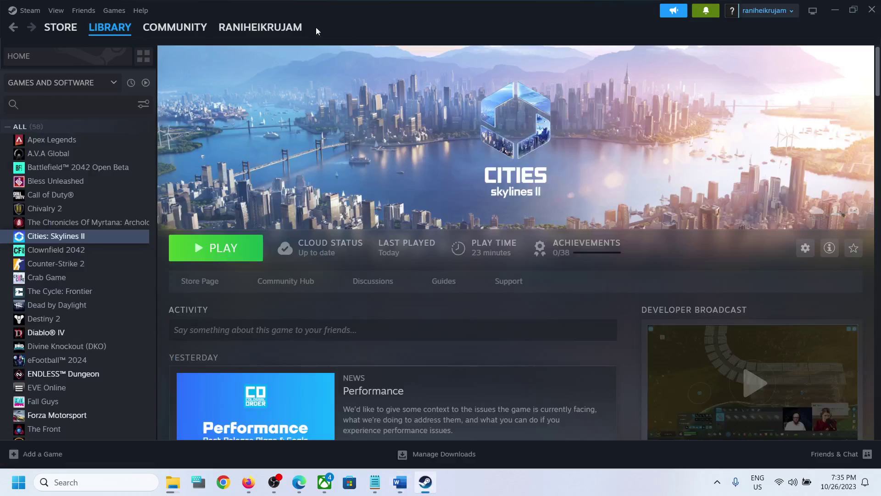
left_click(28, 10)
left_click(32, 124)
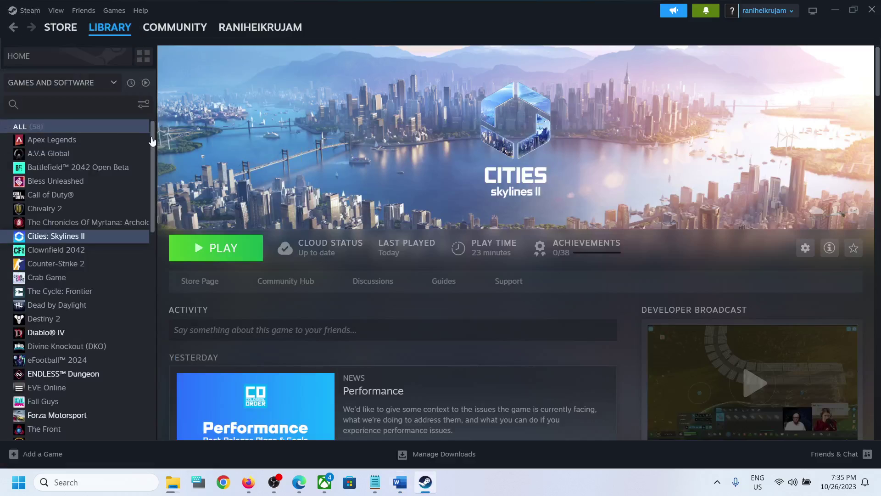
left_click(241, 247)
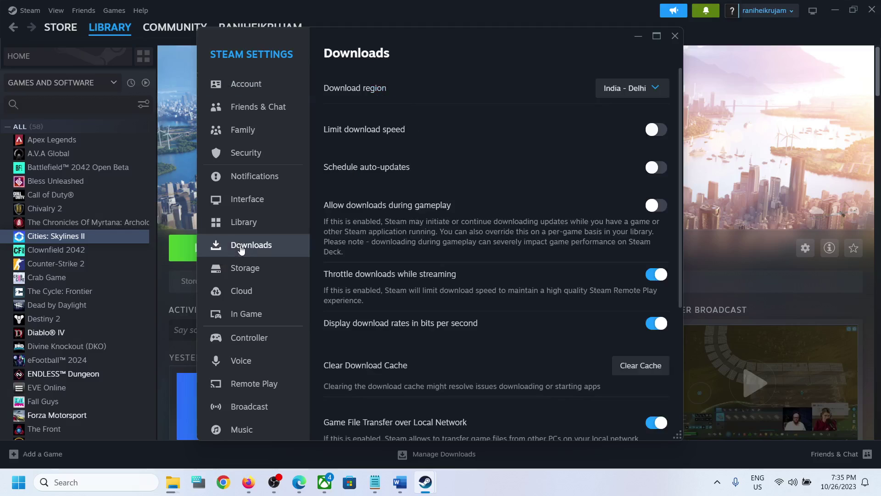
scroll(654, 336, "down", 2)
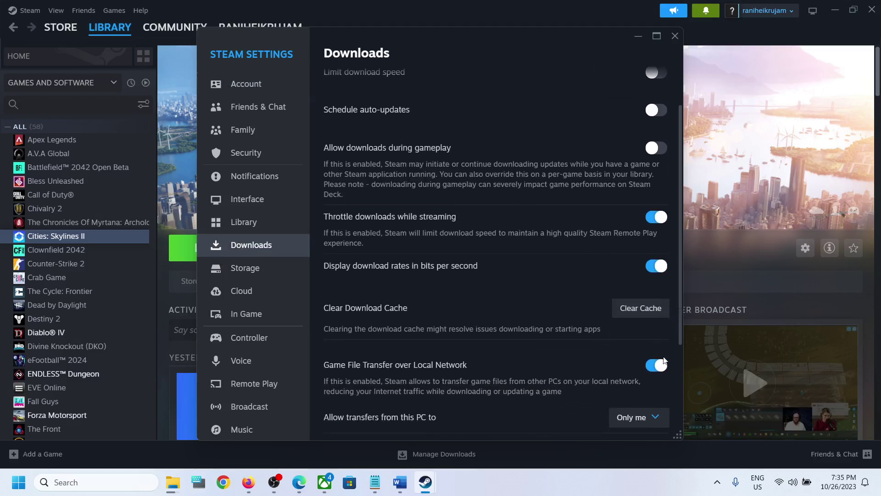
left_click(645, 311)
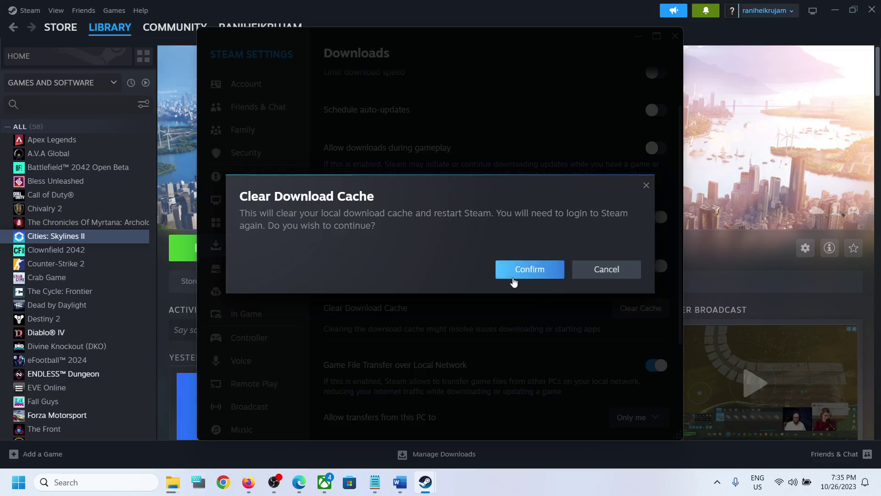
left_click(645, 185)
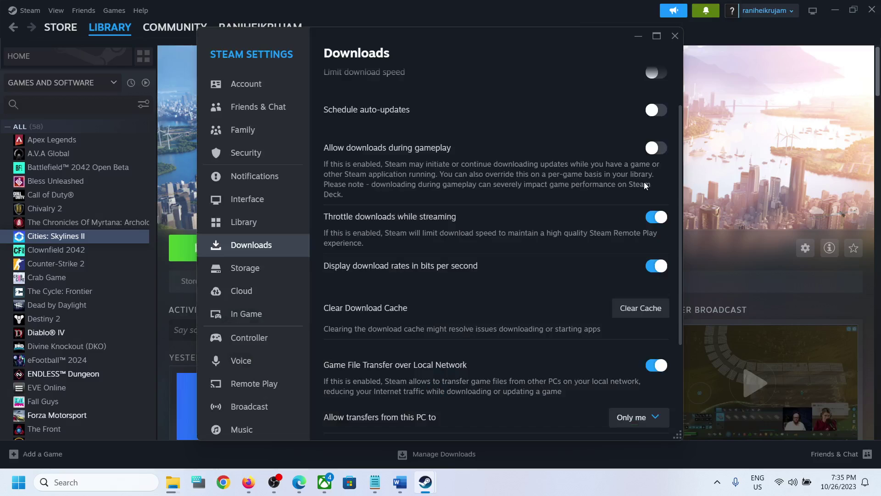
left_click(677, 35)
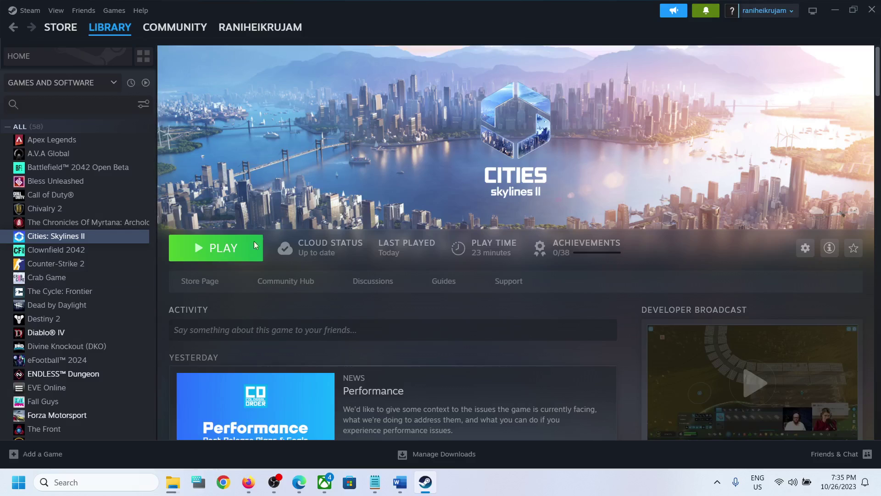
left_click(368, 414)
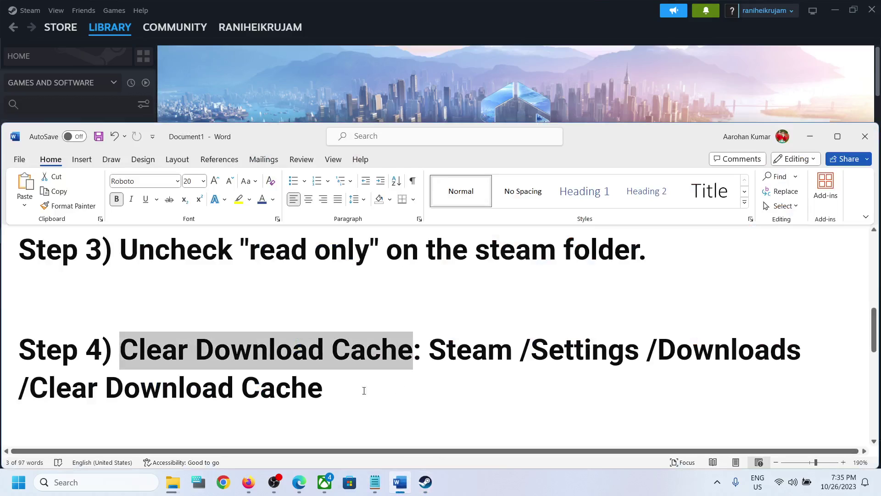
scroll(364, 391, "down", 3)
left_click_drag(190, 381, 390, 385)
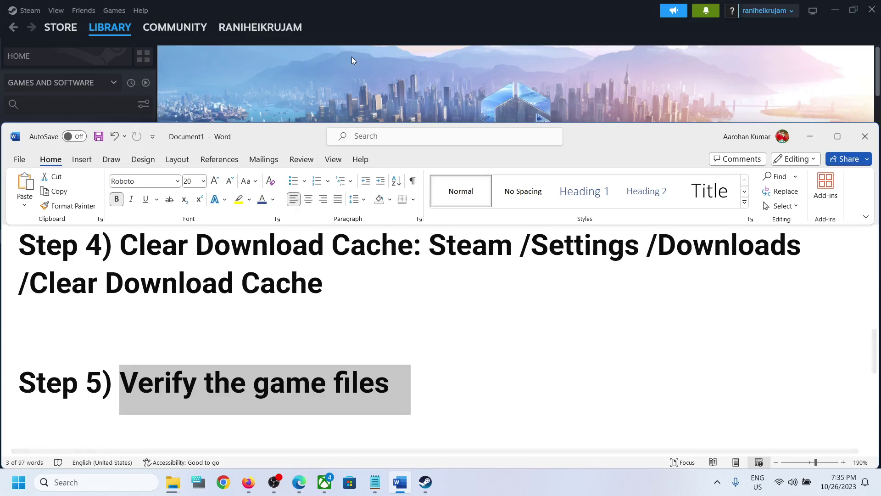
left_click(352, 56)
right_click(74, 236)
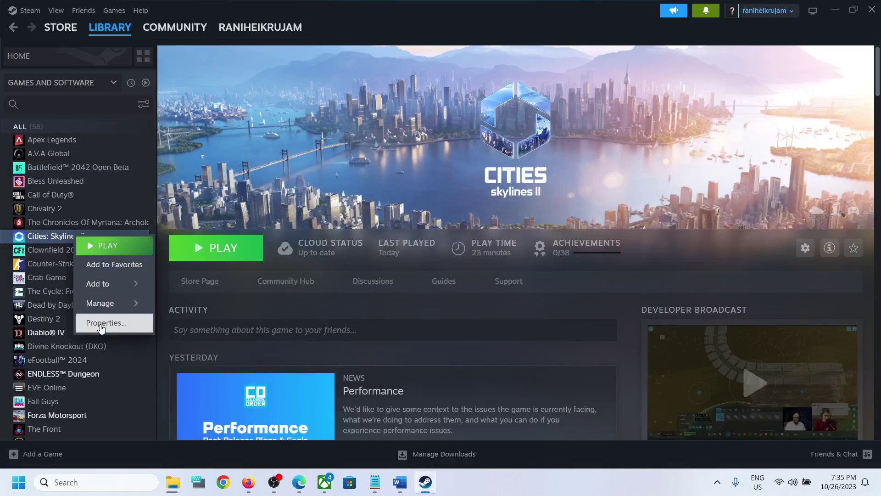
left_click(106, 323)
left_click(248, 170)
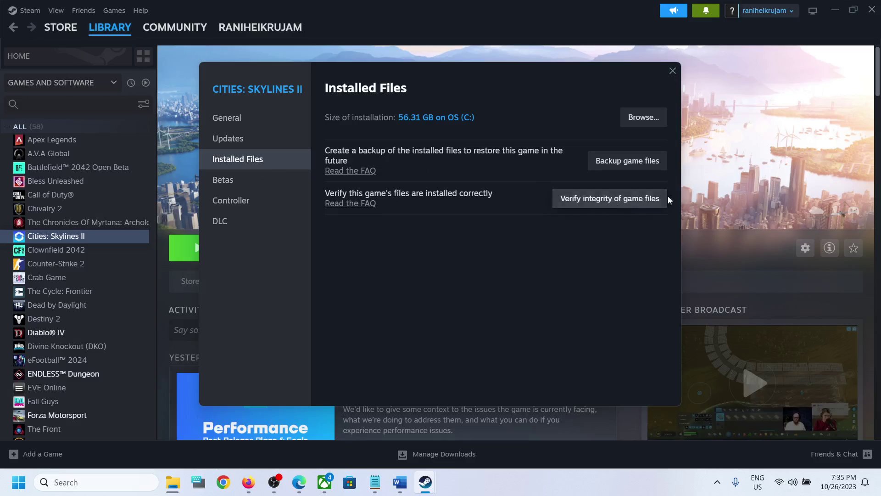
left_click(673, 71)
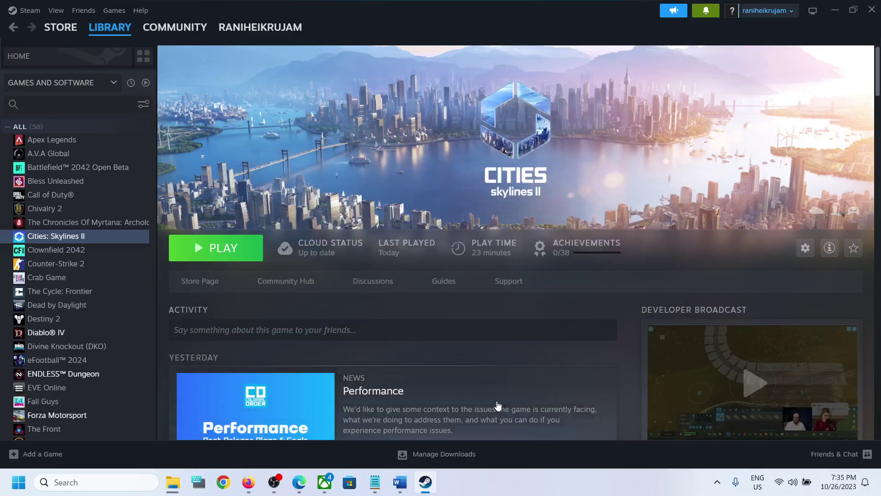
Step: Back in the Word guide, undo with Ctrl+Z to bring back the deleted start of the Step 6 heading
left_click(399, 483)
scroll(265, 377, "down", 2)
scroll(265, 377, "down", 2)
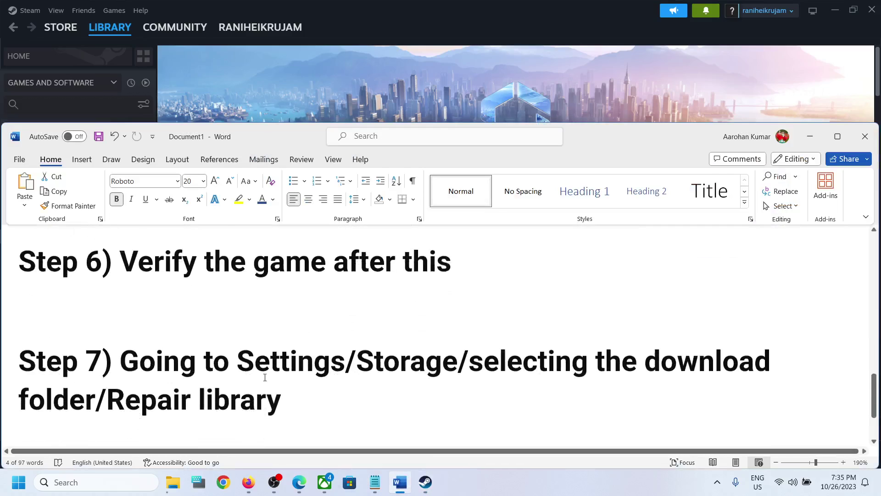
scroll(265, 379, "up", 3)
scroll(381, 381, "down", 1)
left_click(373, 382)
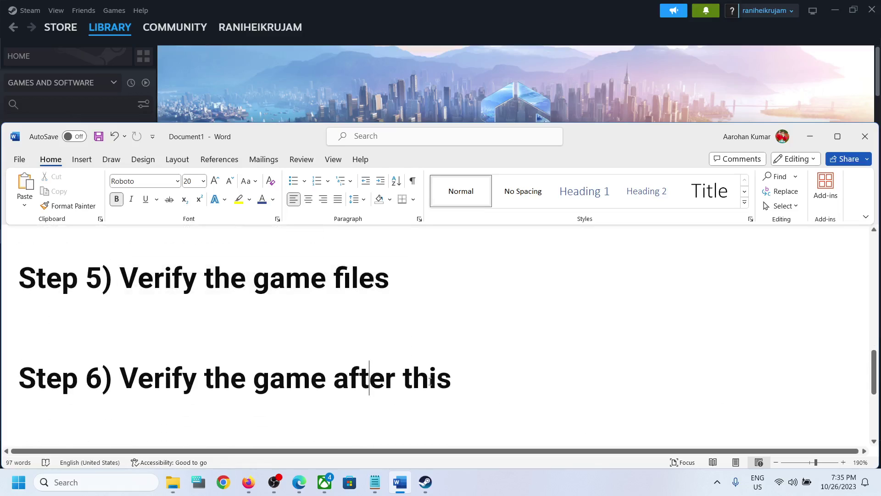
triple_click(148, 374)
scroll(328, 370, "down", 2)
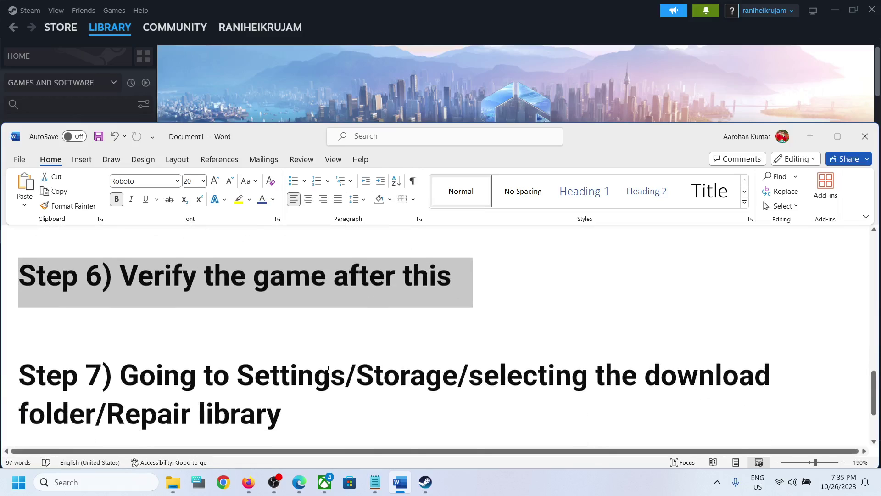
left_click(360, 322)
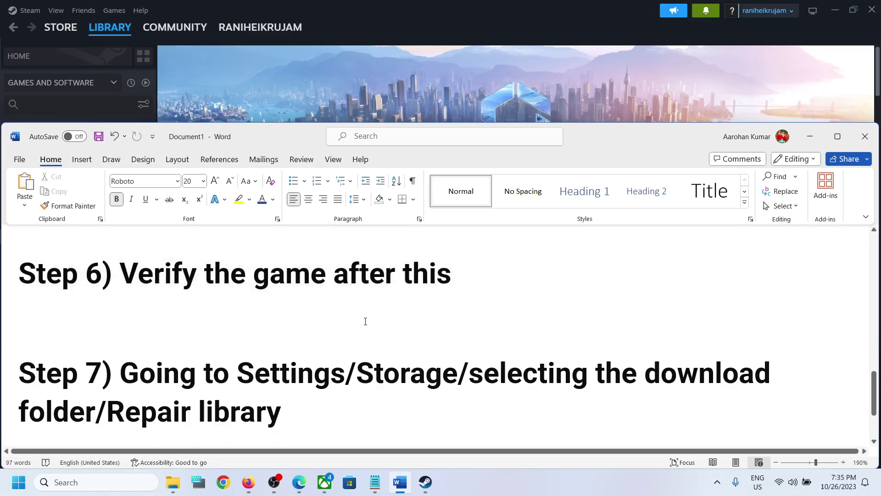
key("ctrl+z")
scroll(437, 338, "up", 2)
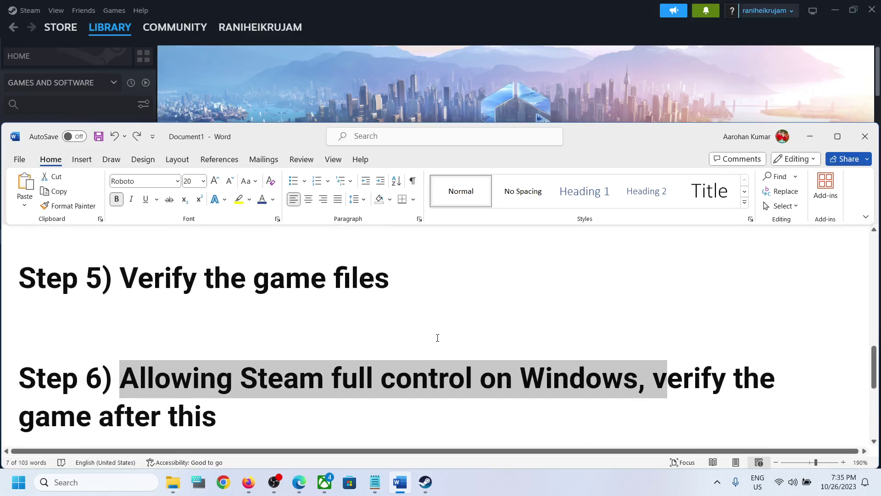
left_click_drag(226, 416, 139, 374)
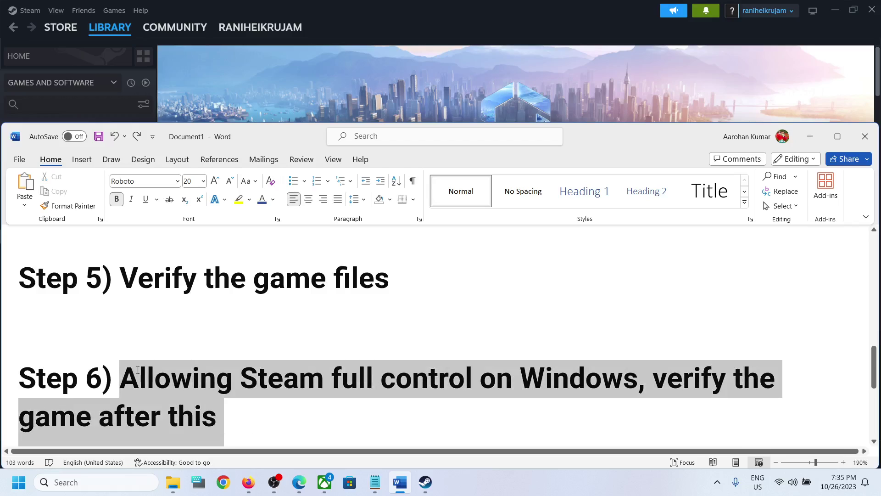
Step: Highlight the 'Going to Settings/' and 'Repair library' parts of the Step 7 heading
scroll(418, 375, "down", 2)
scroll(417, 375, "down", 2)
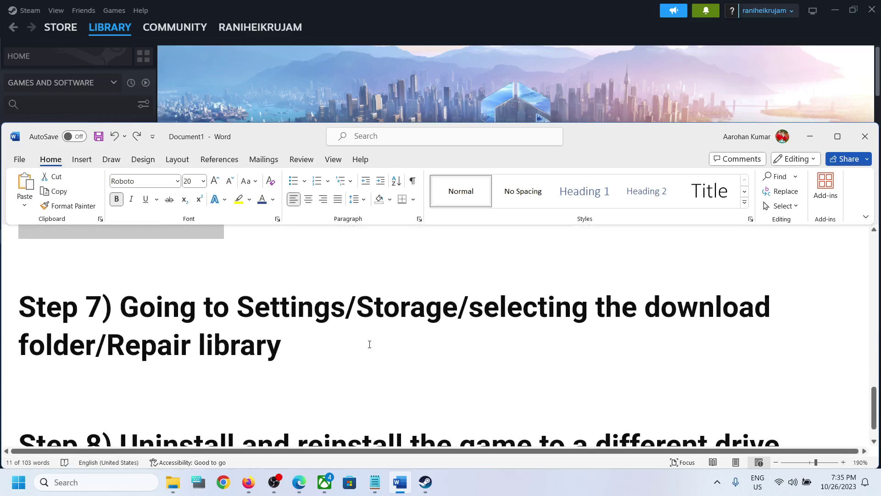
scroll(318, 355, "down", 1)
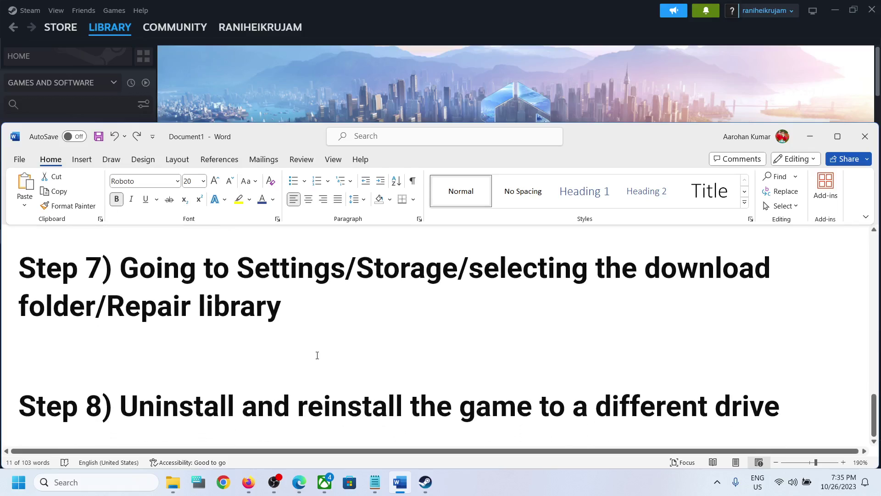
left_click_drag(130, 270, 356, 275)
left_click(585, 287)
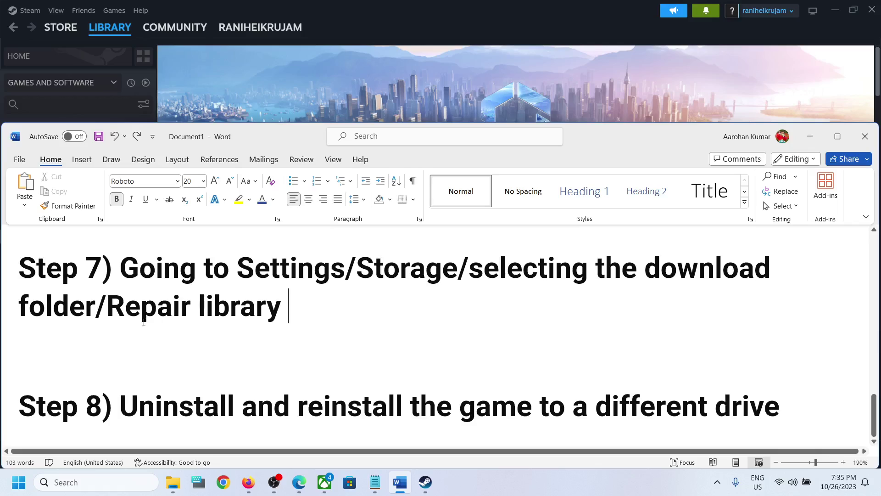
left_click_drag(144, 323, 305, 305)
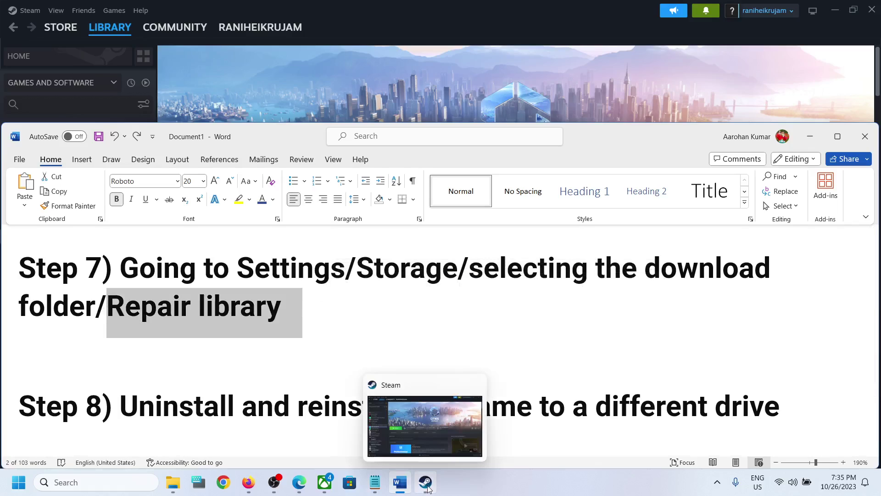
Step: Open Steam's Settings window on the Storage page
left_click(427, 488)
left_click(26, 10)
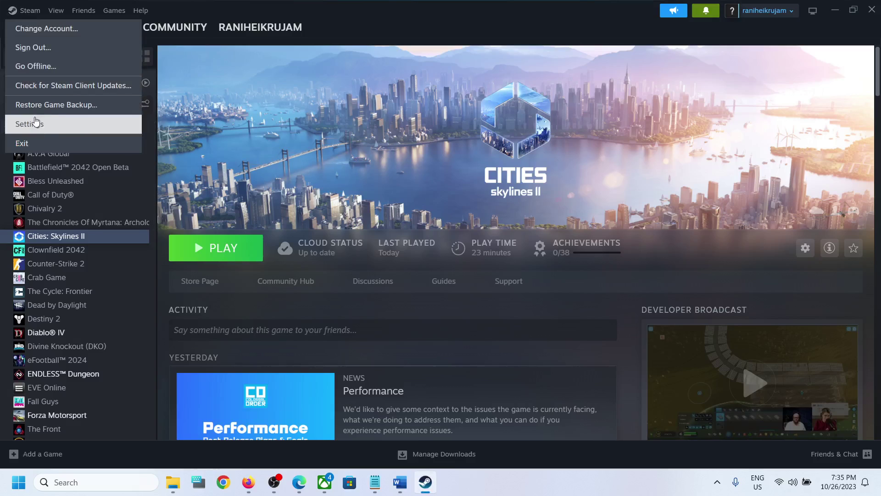
left_click(36, 120)
mouse_move(402, 490)
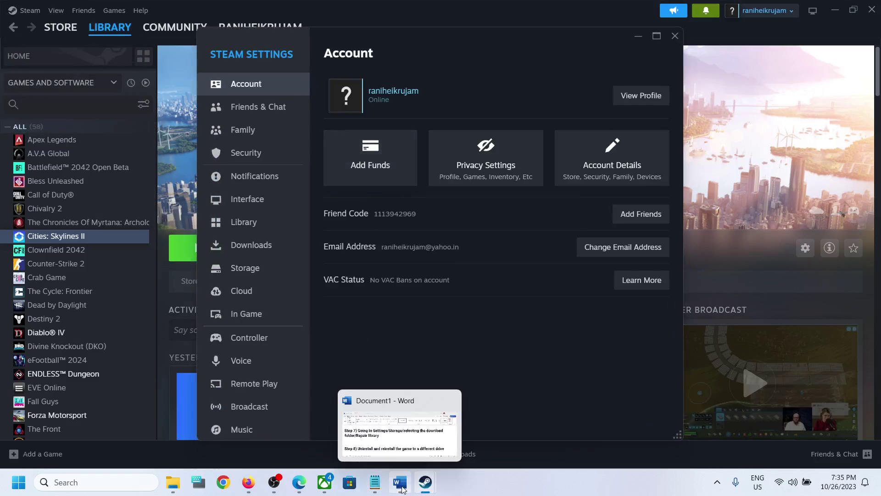
left_click(250, 268)
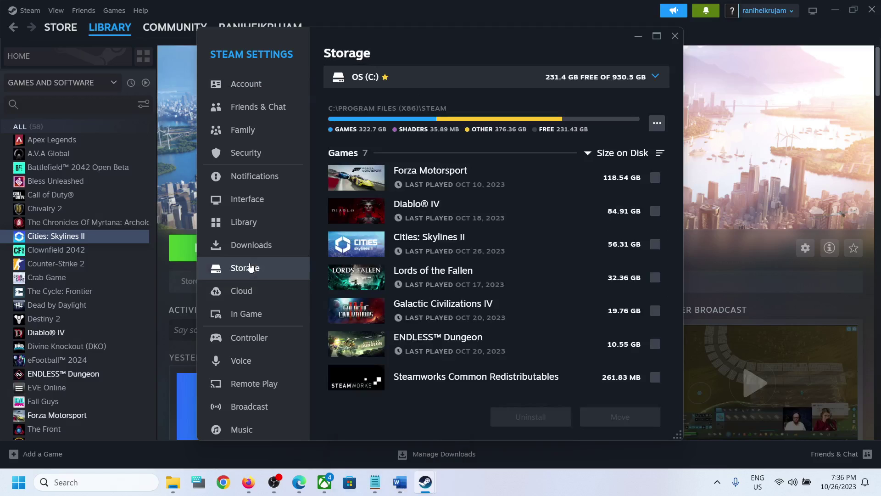
Step: Select the OS (C:) library, run Repair Library on it, and close Settings
left_click(656, 79)
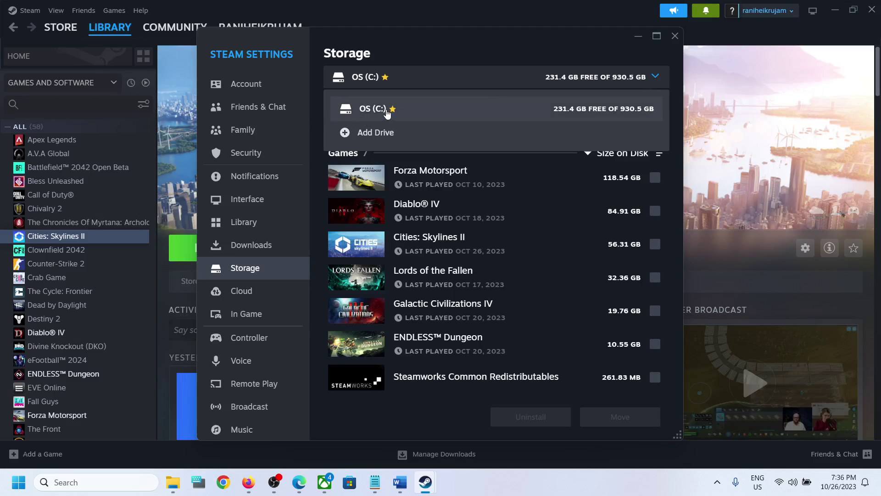
left_click(383, 111)
left_click(656, 79)
left_click(385, 110)
left_click(455, 79)
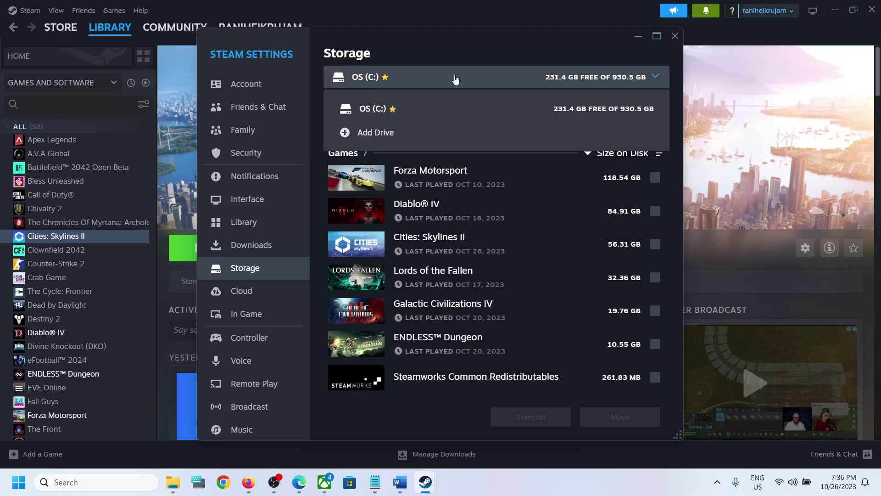
left_click(371, 105)
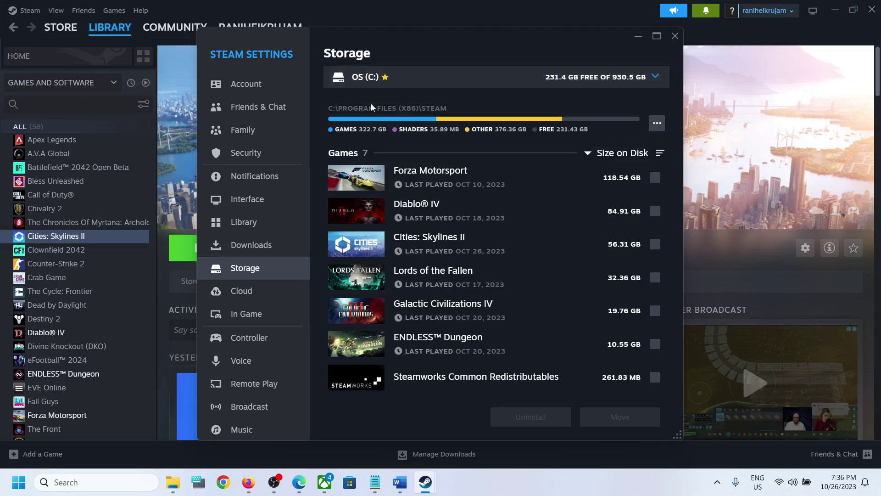
left_click(658, 124)
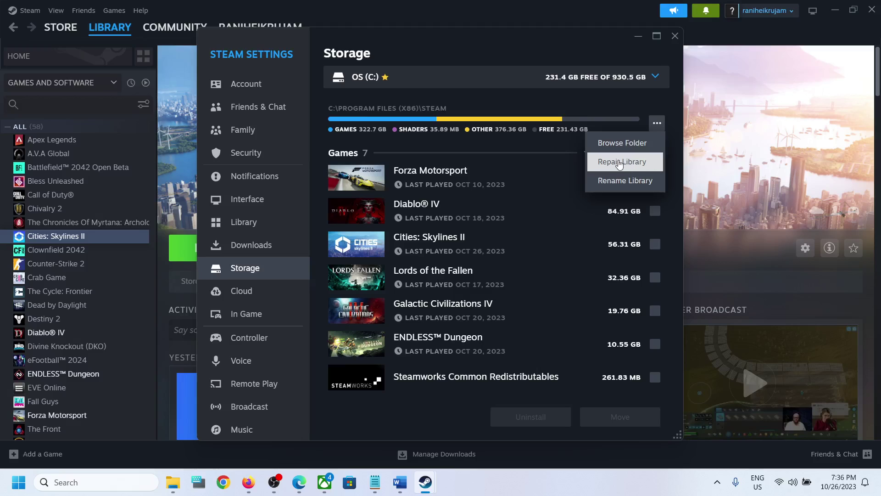
left_click(673, 39)
left_click(674, 38)
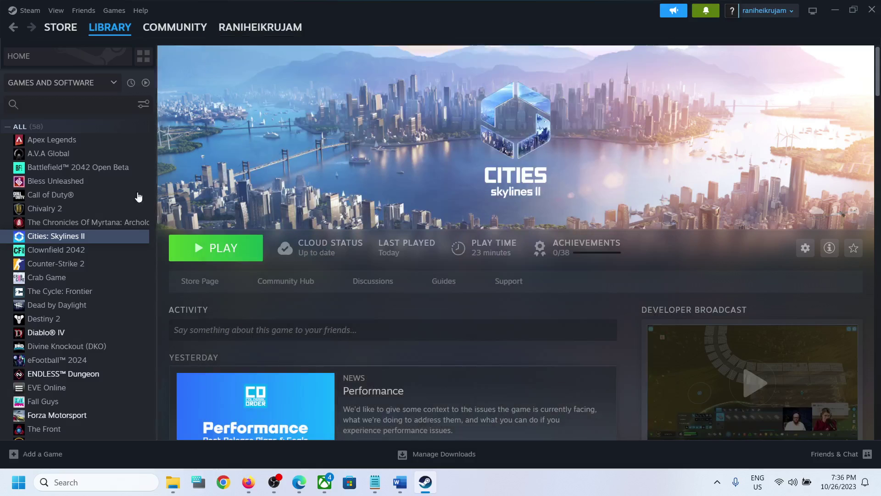
left_click(400, 482)
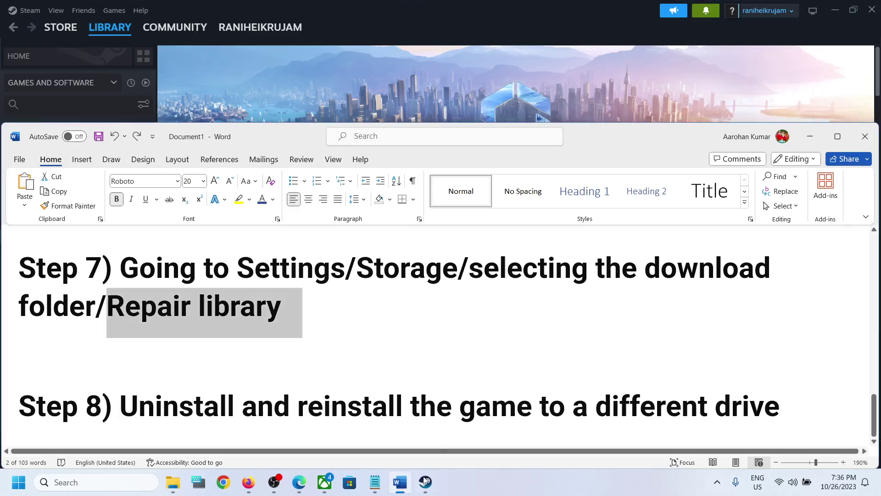
left_click_drag(124, 411, 590, 388)
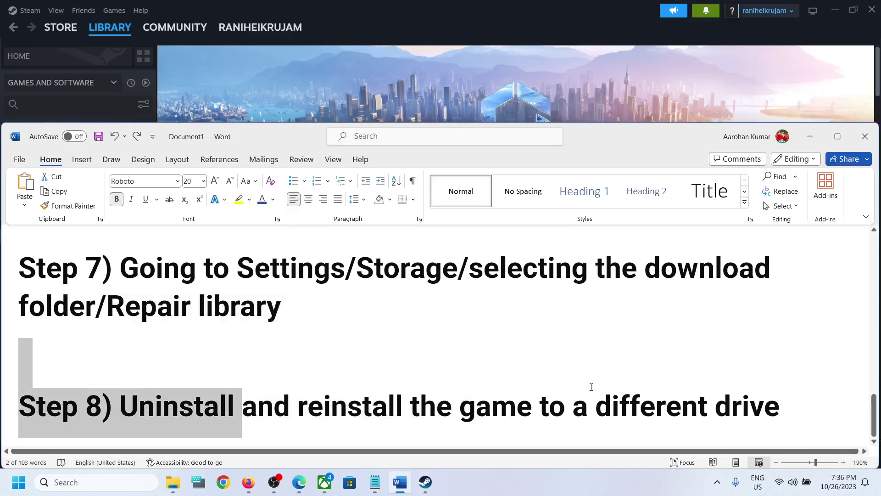
left_click(810, 137)
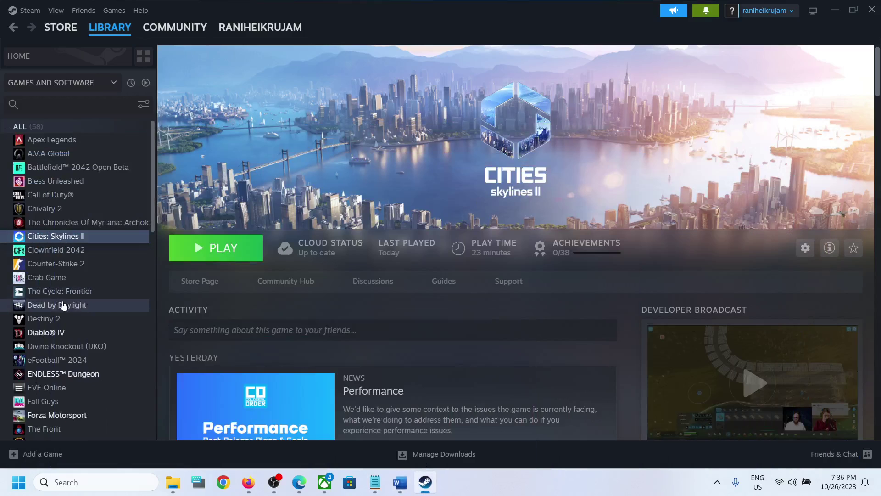
right_click(58, 236)
mouse_move(87, 311)
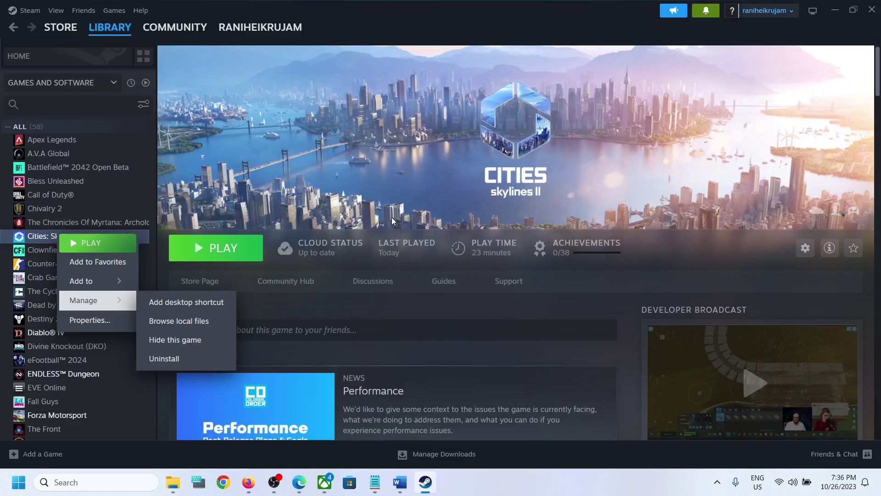
left_click(384, 182)
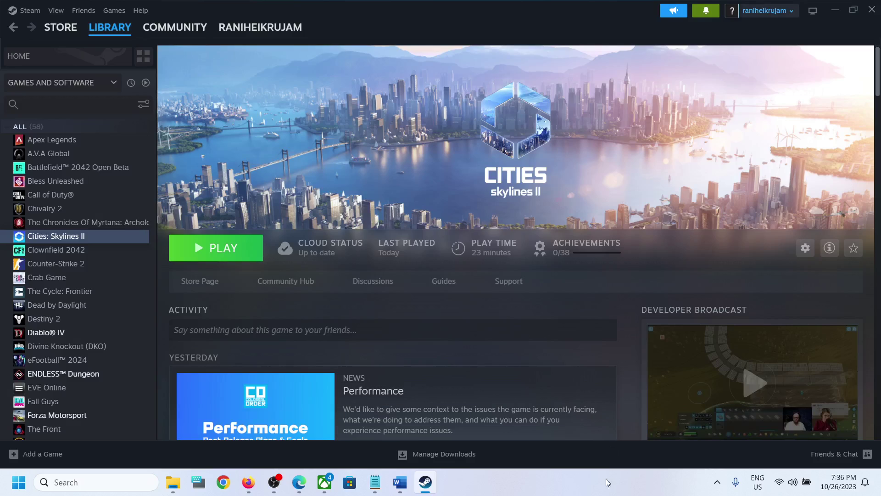
left_click(578, 485)
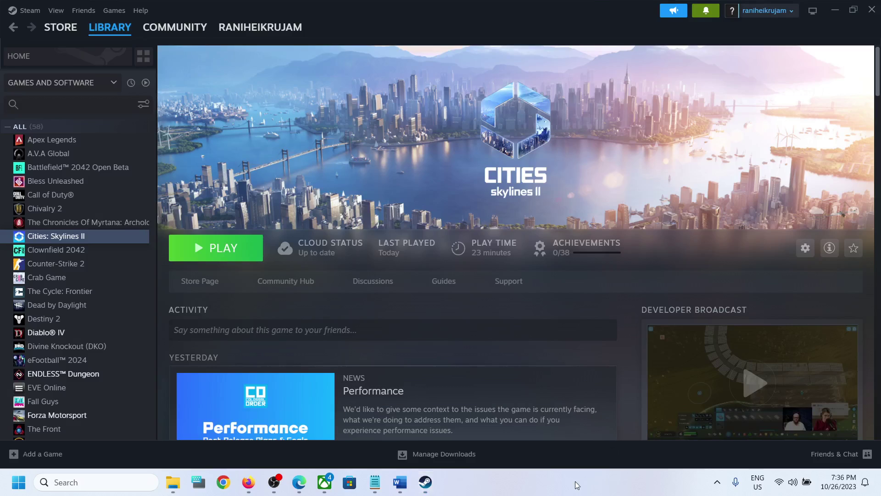